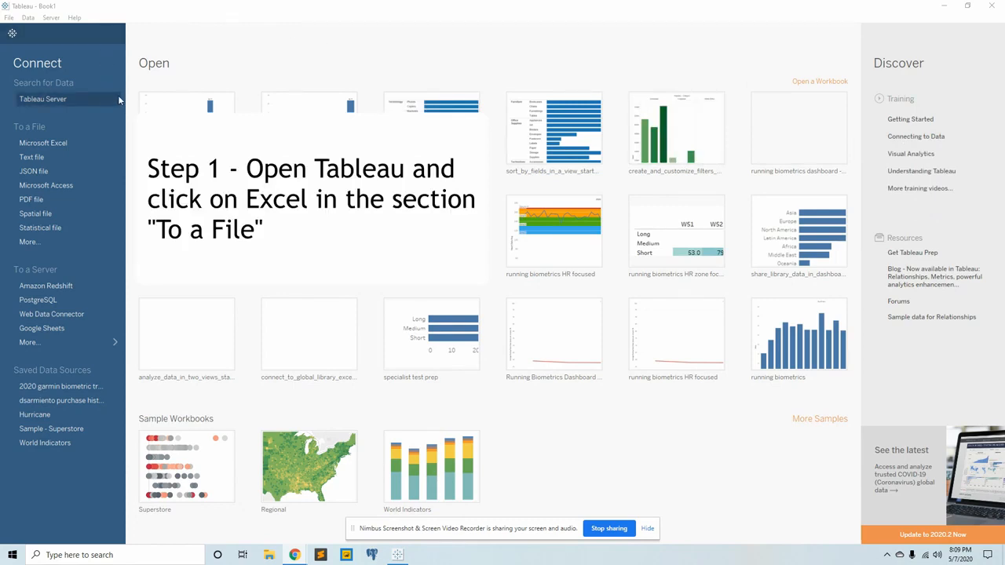
Connect to the Excel workbook Global_Library_Data_eU8QYse.xlsx in the tableau twbx folder.
{"action": "left_click", "coordinate": [55, 144]}
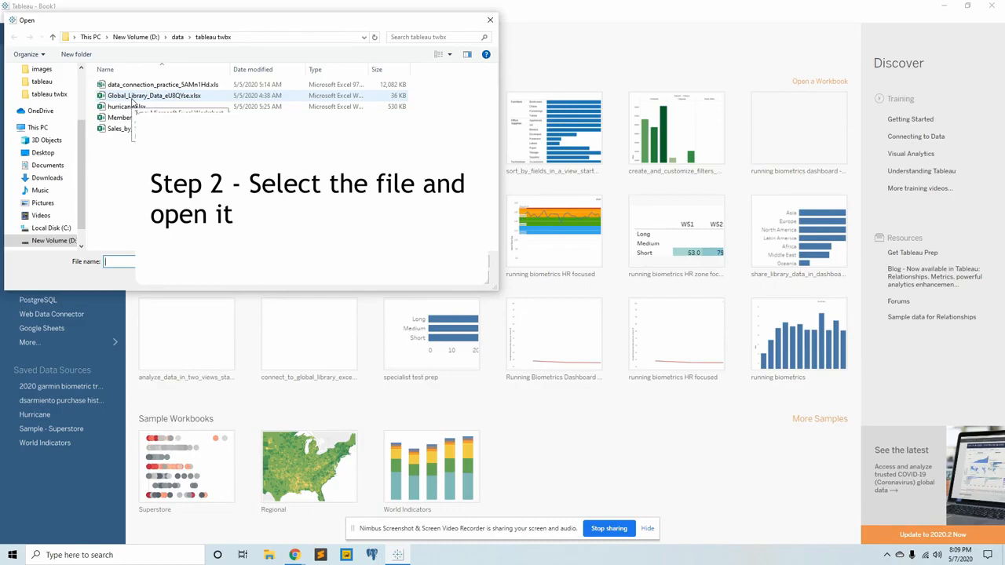
{"action": "left_click", "coordinate": [131, 97]}
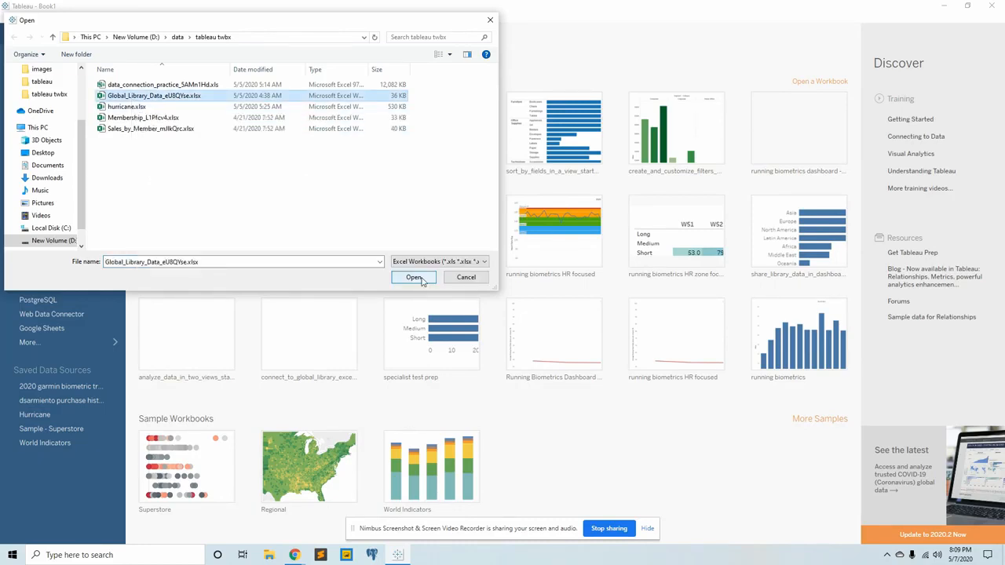
{"action": "left_click", "coordinate": [422, 281]}
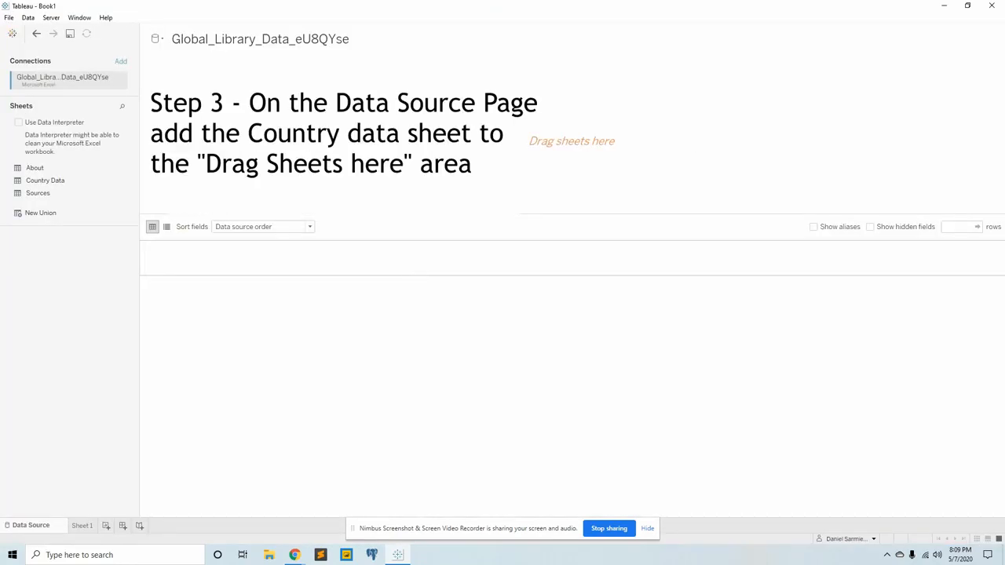
Add the Country Data sheet to the data source canvas.
{"action": "left_click", "coordinate": [216, 40]}
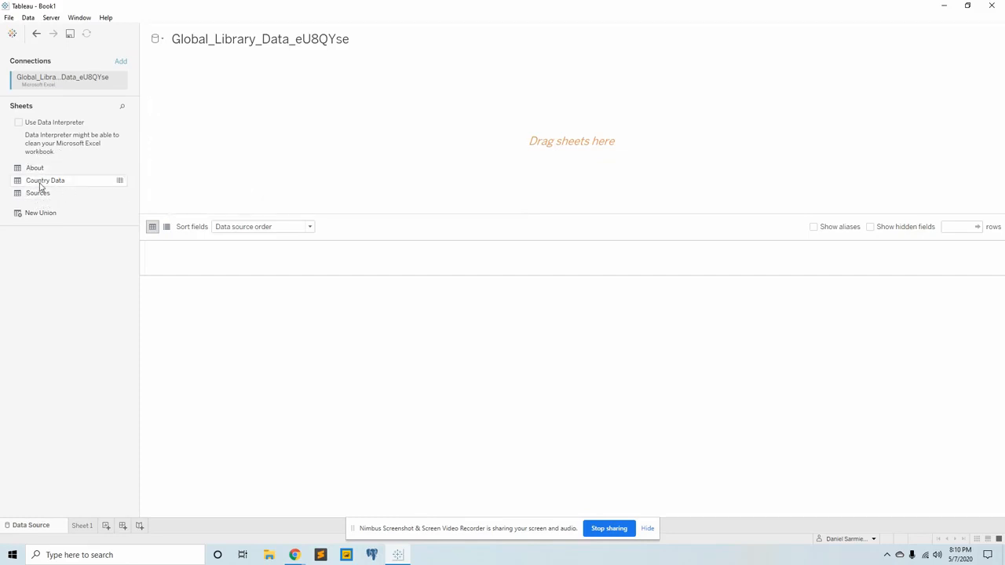
{"action": "left_click_drag", "start_coordinate": [39, 183], "coordinate": [363, 152]}
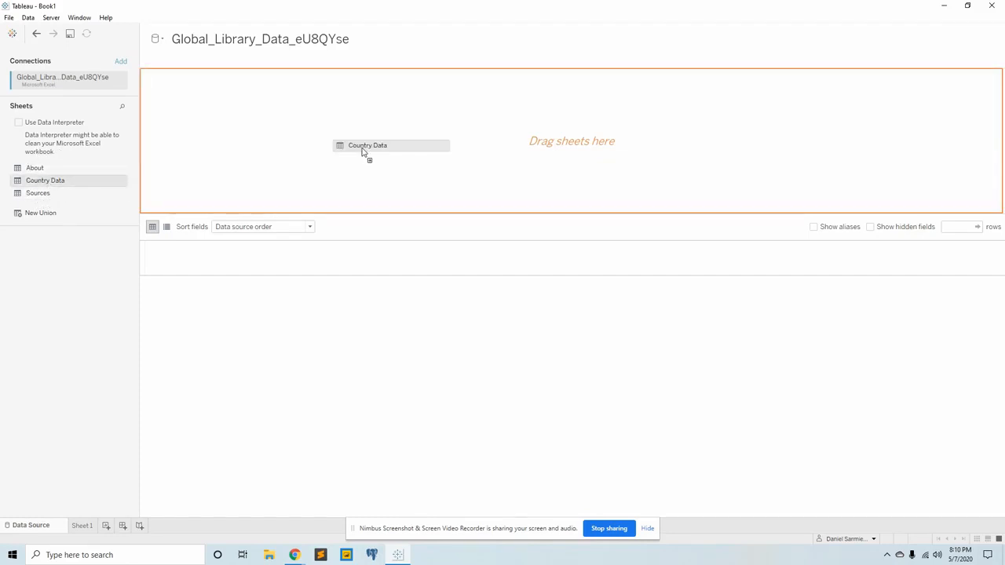
{"action": "left_click_drag", "start_coordinate": [363, 152], "coordinate": [361, 152]}
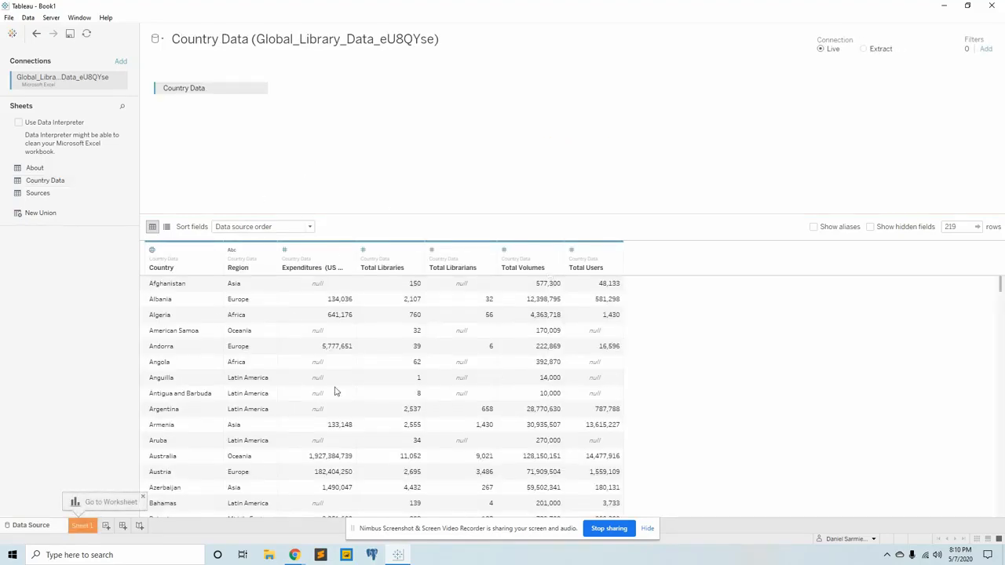
{"action": "left_click", "coordinate": [647, 530]}
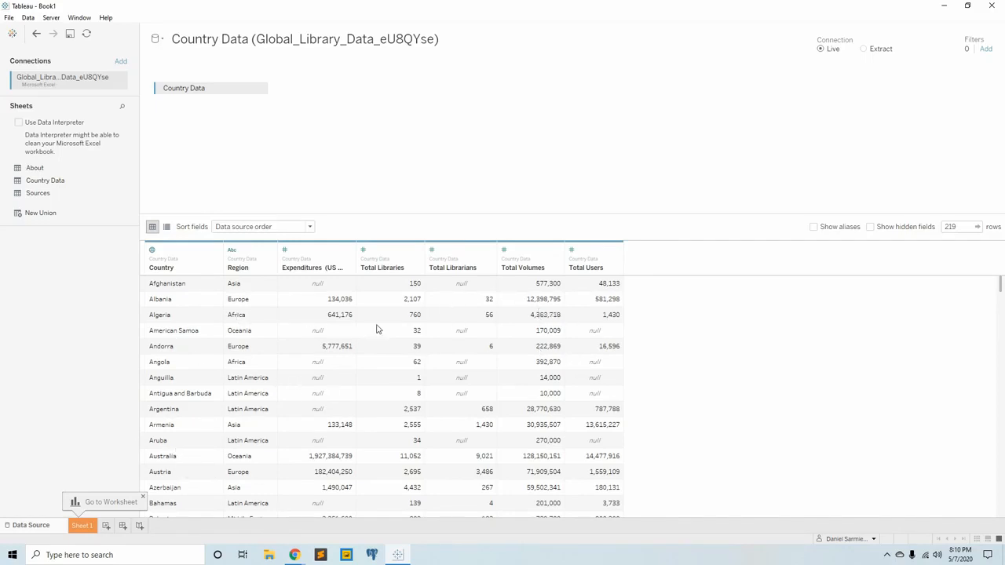
Go to the Sheet 1 worksheet and place the Total Libraries measure on Columns.
{"action": "left_click", "coordinate": [81, 526]}
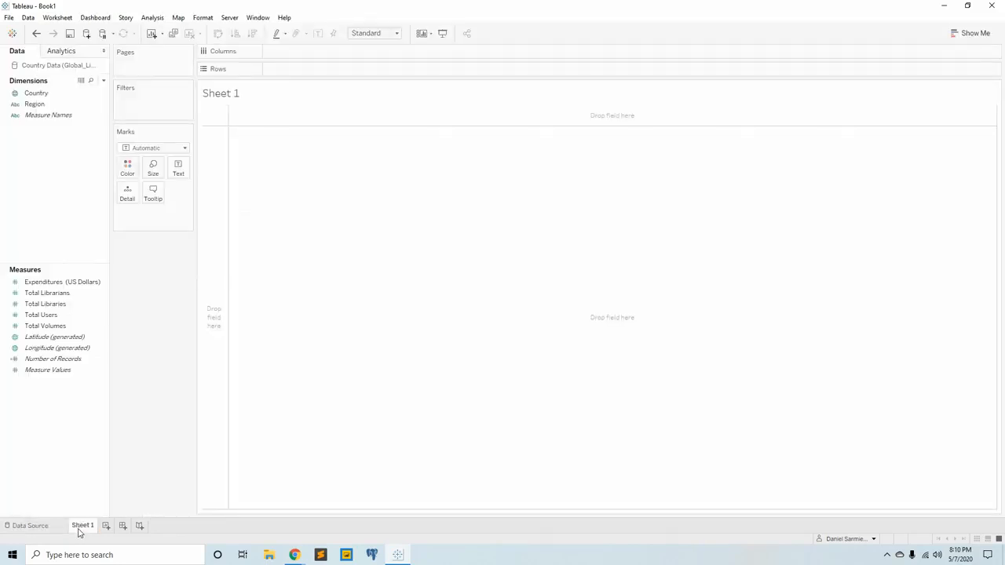
{"action": "mouse_move", "coordinate": [78, 527]}
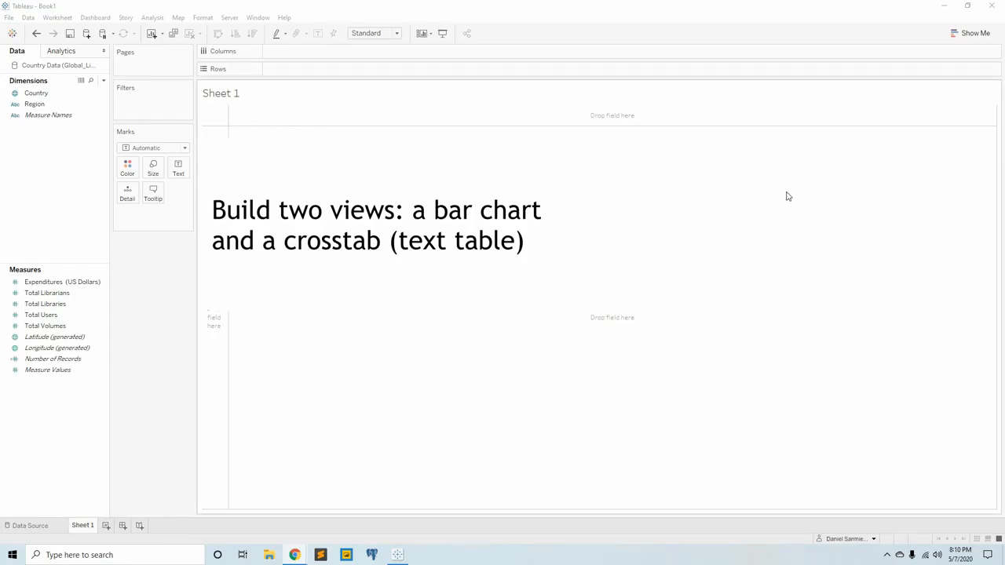
{"action": "left_click", "coordinate": [55, 295]}
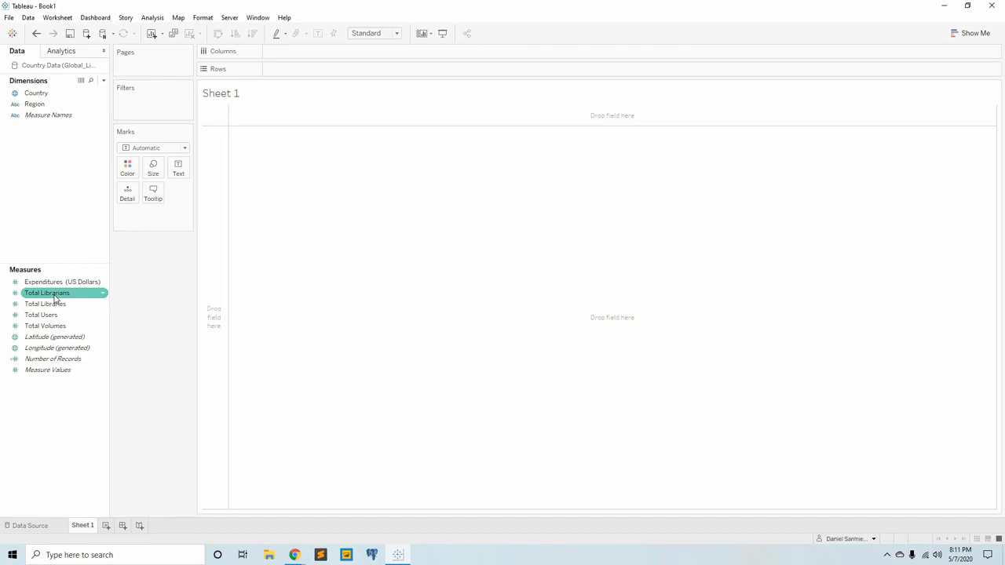
{"action": "left_click", "coordinate": [54, 295]}
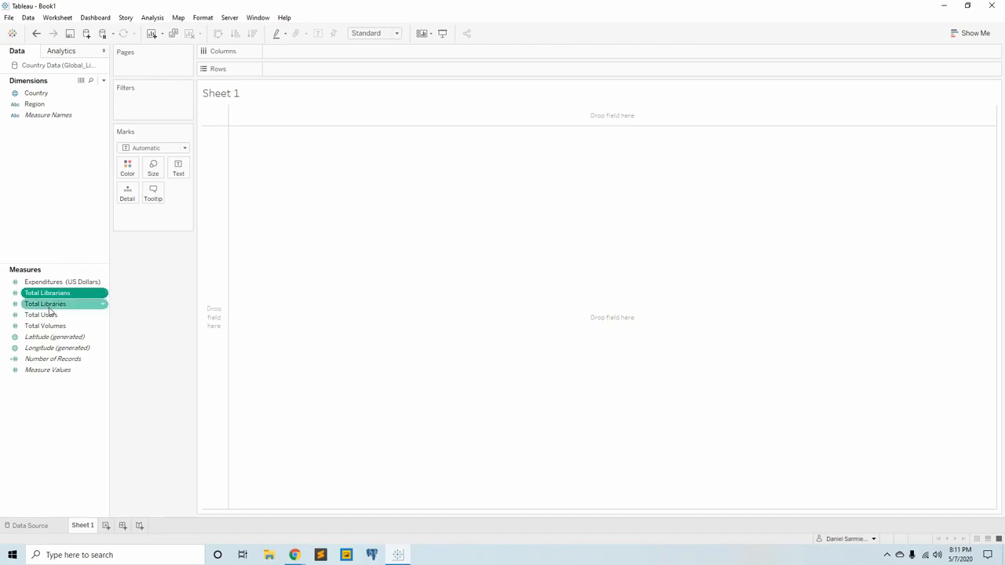
{"action": "left_click_drag", "start_coordinate": [49, 304], "coordinate": [322, 56]}
{"action": "mouse_move", "coordinate": [211, 119]}
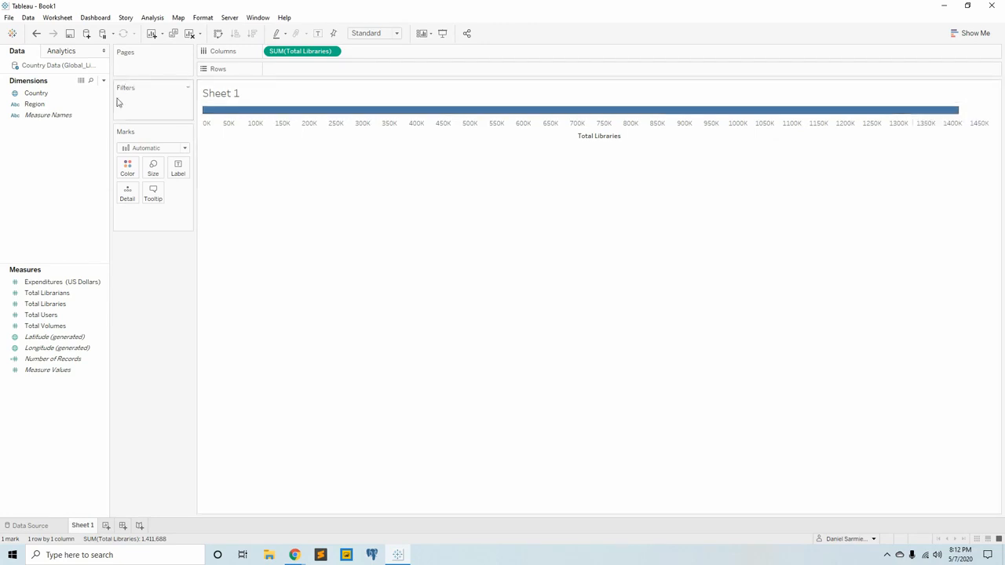
Place the Region dimension on Rows to split the total libraries bar by region.
{"action": "left_click", "coordinate": [55, 97]}
{"action": "left_click", "coordinate": [35, 104]}
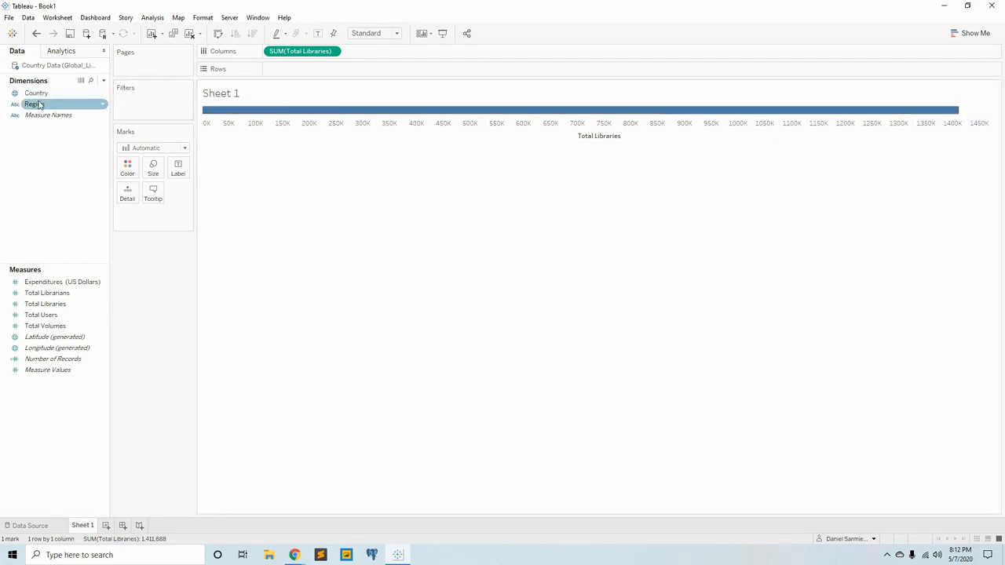
{"action": "left_click_drag", "start_coordinate": [35, 105], "coordinate": [309, 69]}
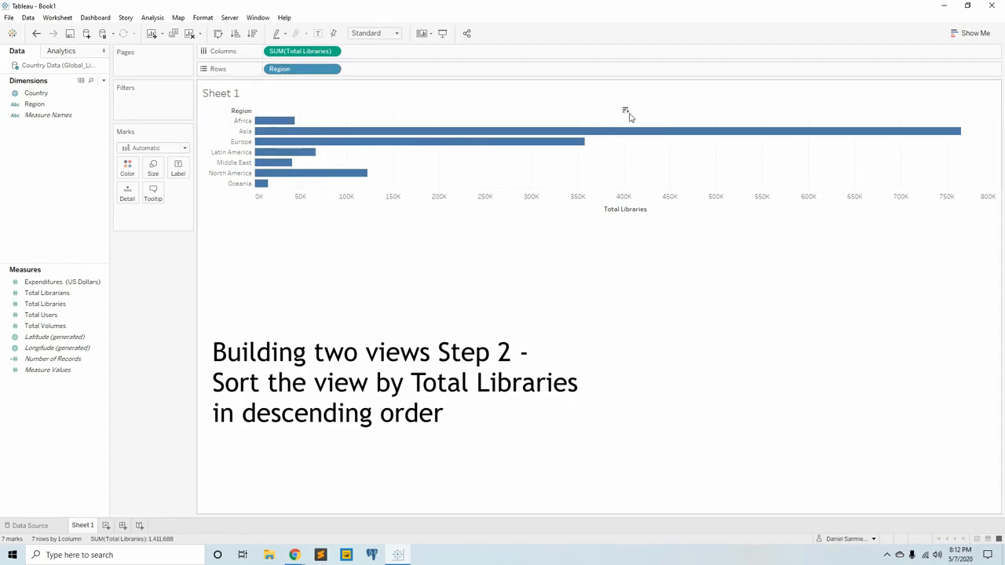
Sort the regions in the bar chart by Total Libraries in descending order.
{"action": "left_click", "coordinate": [625, 112]}
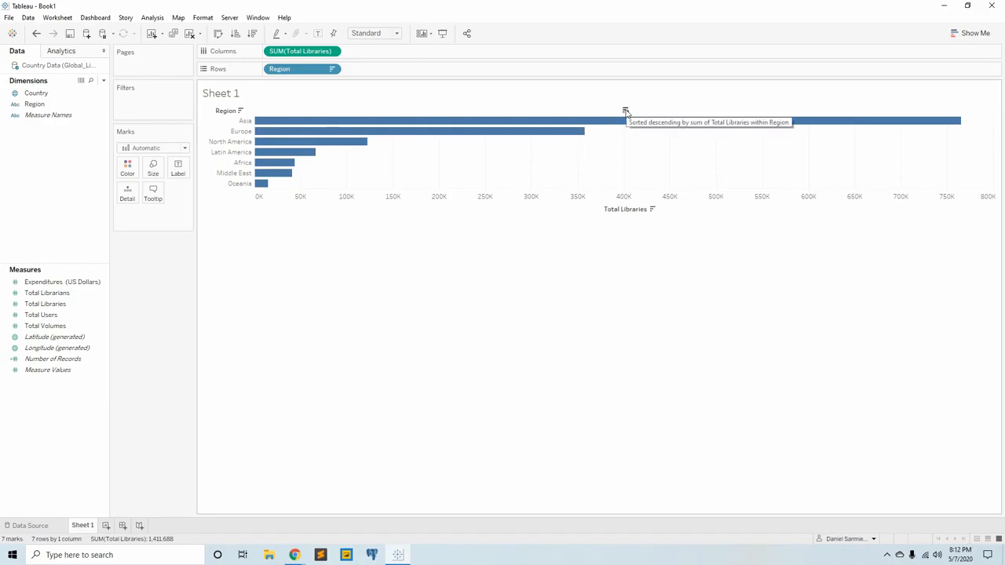
{"action": "left_click", "coordinate": [626, 112]}
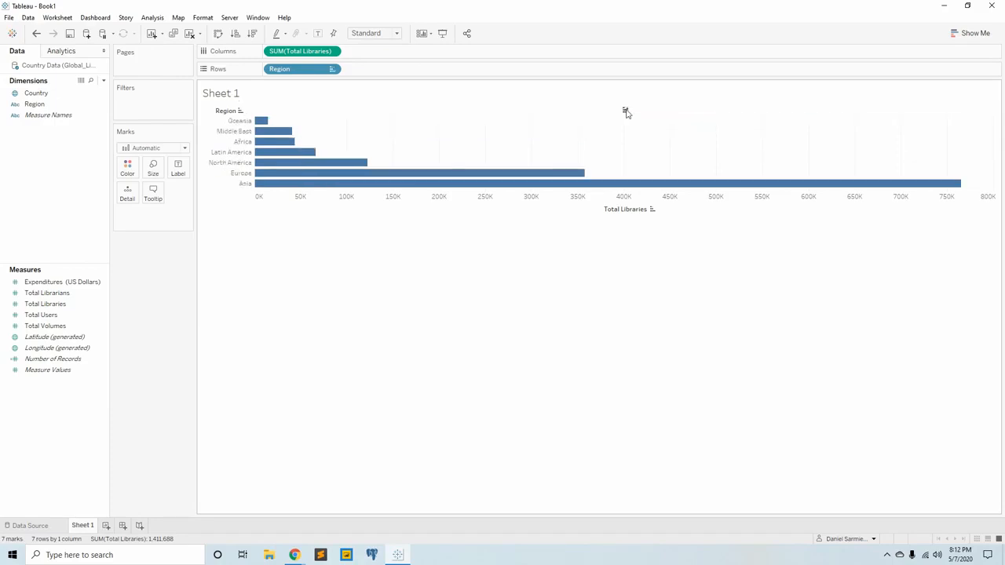
{"action": "left_click", "coordinate": [626, 112]}
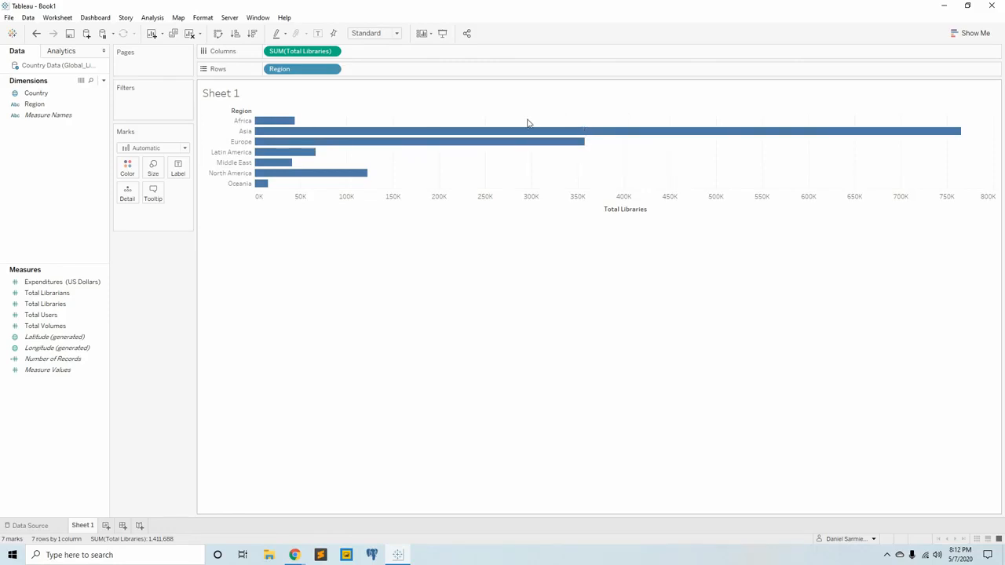
{"action": "left_click", "coordinate": [626, 112]}
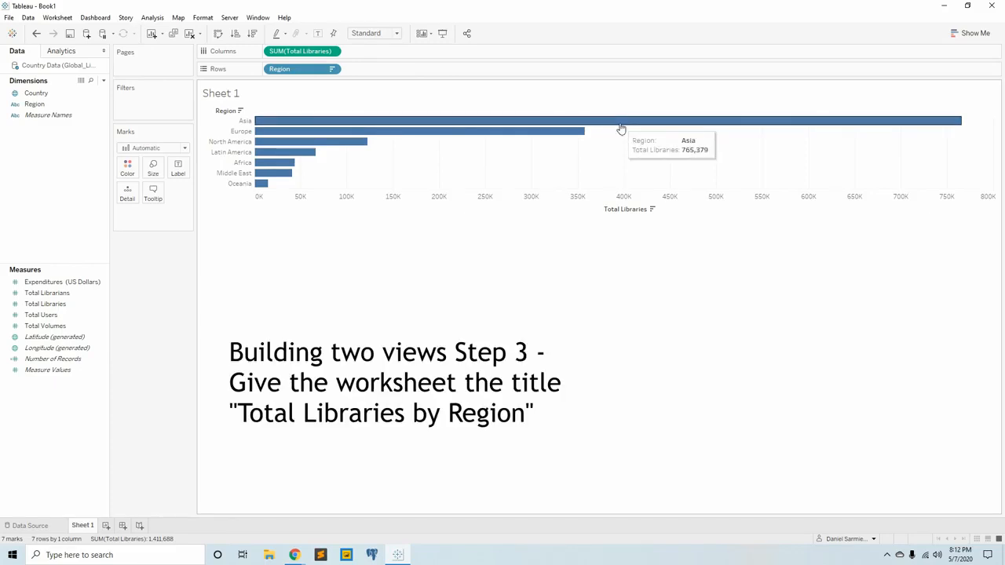
Rename the Sheet 1 worksheet as "Total Libraries by Region".
{"action": "double_click", "coordinate": [83, 525]}
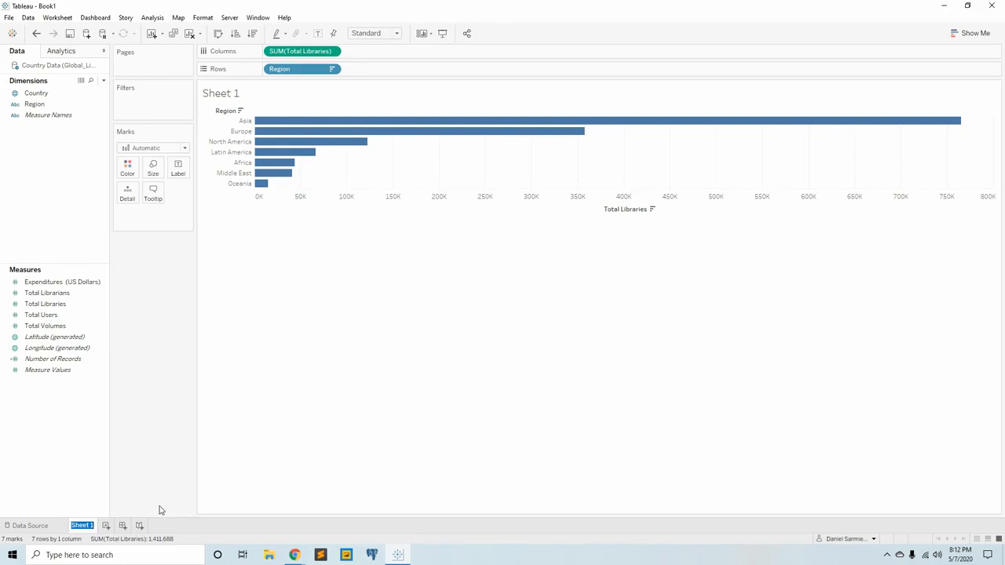
{"action": "type", "text": "Total Lib"}
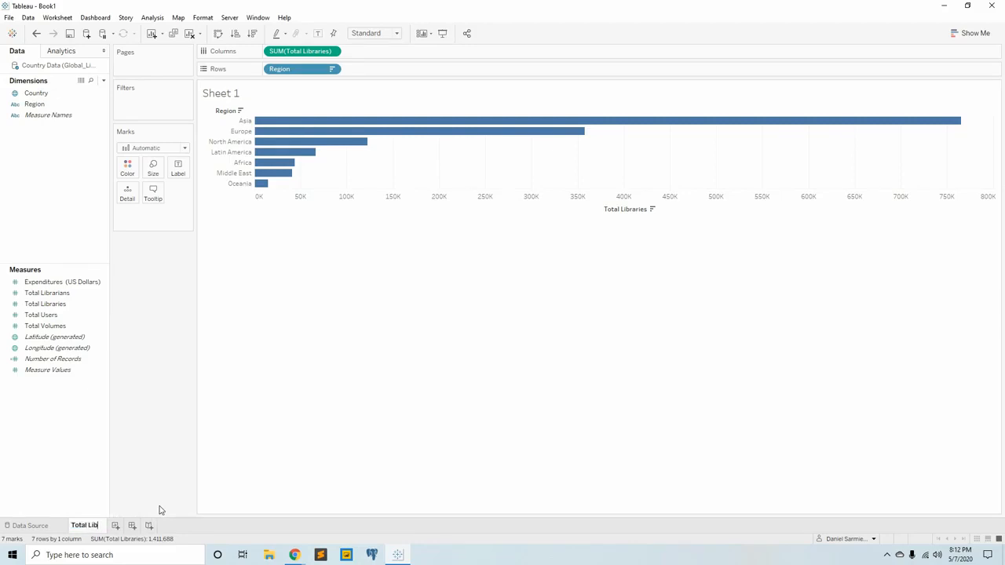
{"action": "type", "text": "raries by Region"}
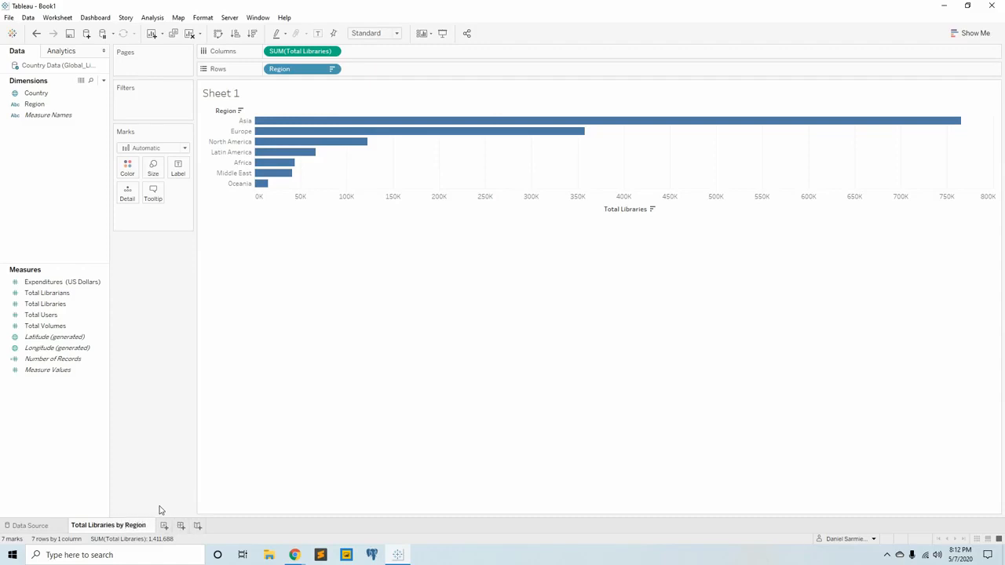
{"action": "key", "text": "Return"}
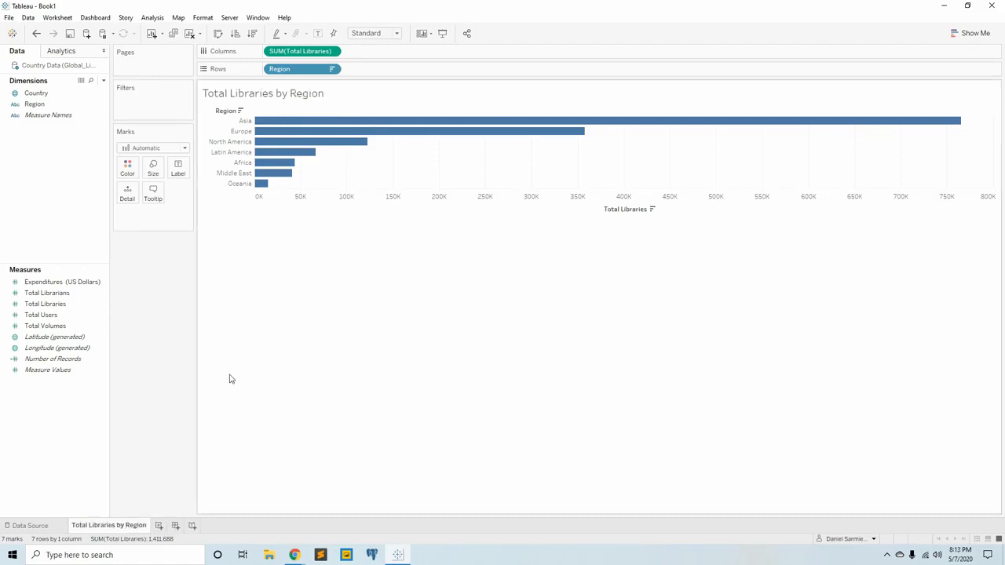
Add the line "here is extra information" in size 10 text below the sheet name in the chart title.
{"action": "double_click", "coordinate": [361, 95]}
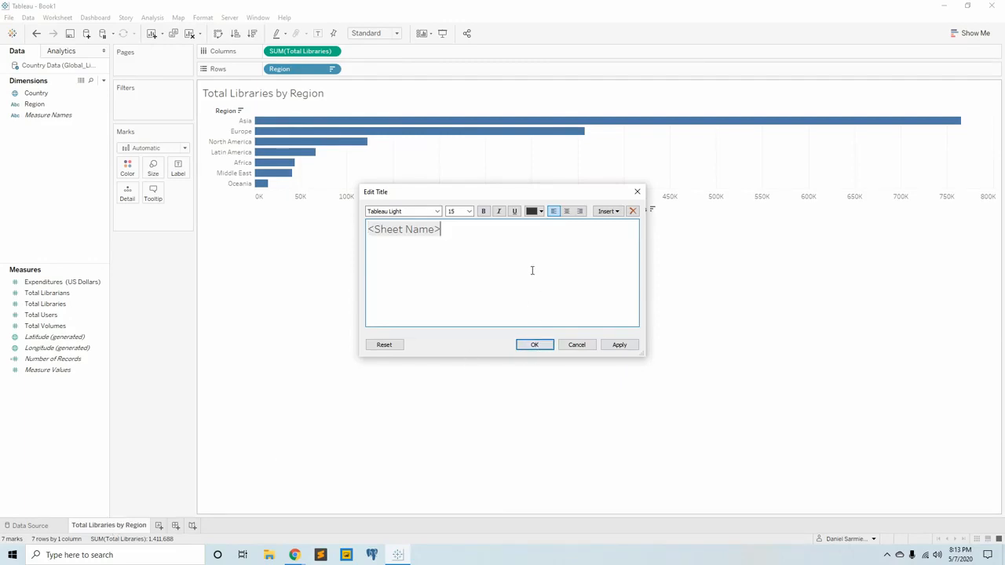
{"action": "left_click", "coordinate": [458, 213]}
{"action": "left_click", "coordinate": [408, 259]}
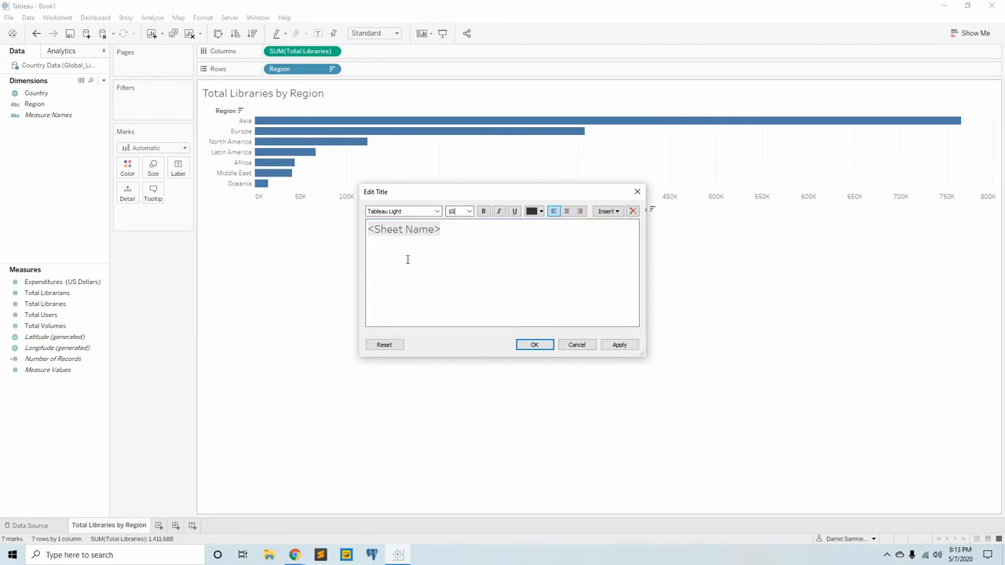
{"action": "type", "text": "here "}
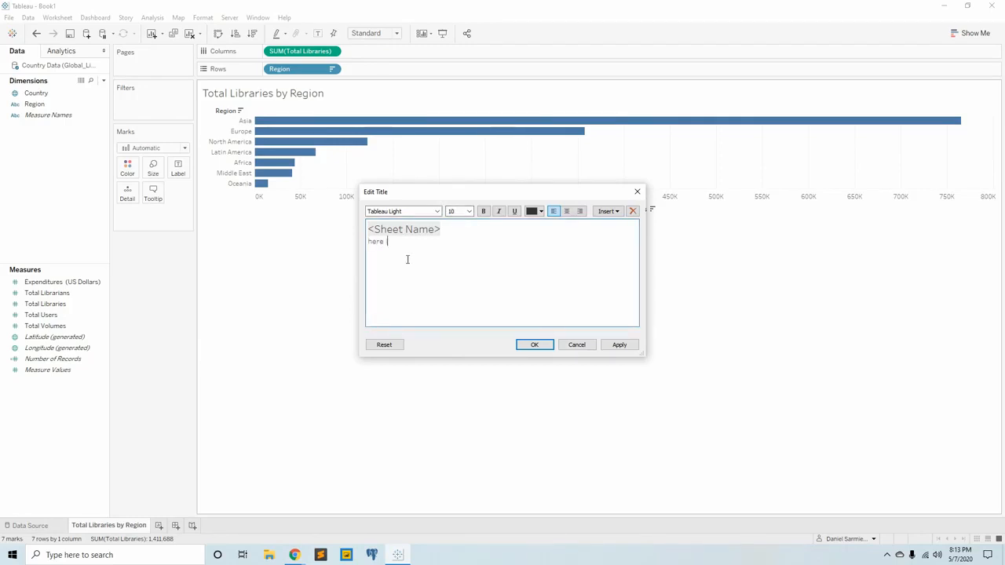
{"action": "type", "text": "is extra information"}
{"action": "key", "text": "Return"}
{"action": "left_click", "coordinate": [536, 345]}
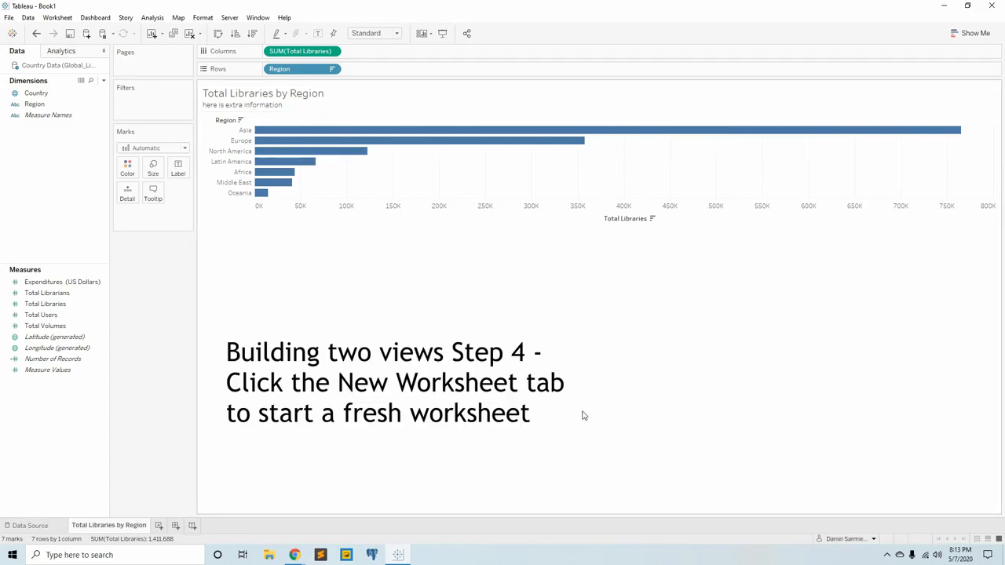
Create a new worksheet and place the Country dimension on Rows to start a crosstab.
{"action": "left_click", "coordinate": [159, 526]}
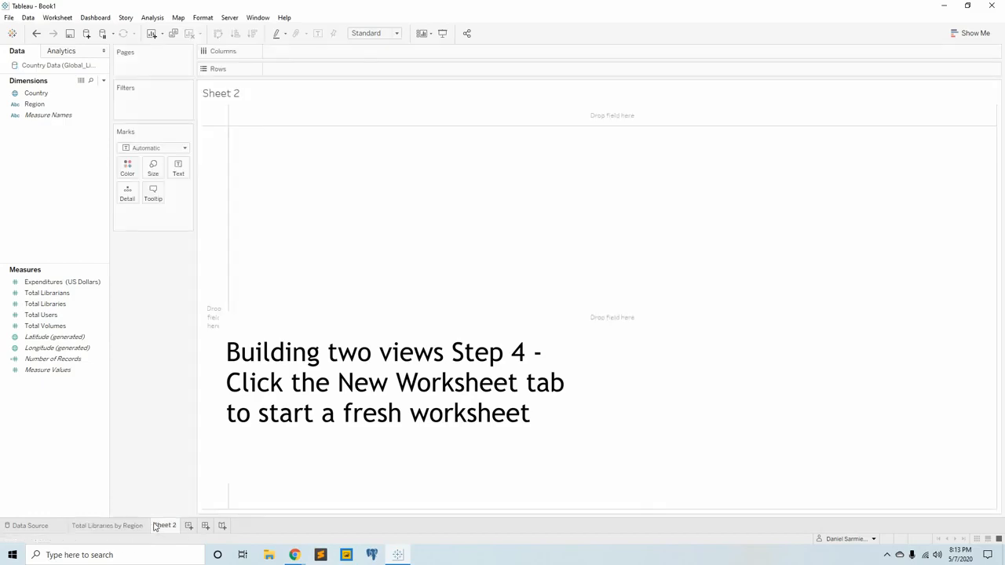
{"action": "left_click", "coordinate": [111, 526]}
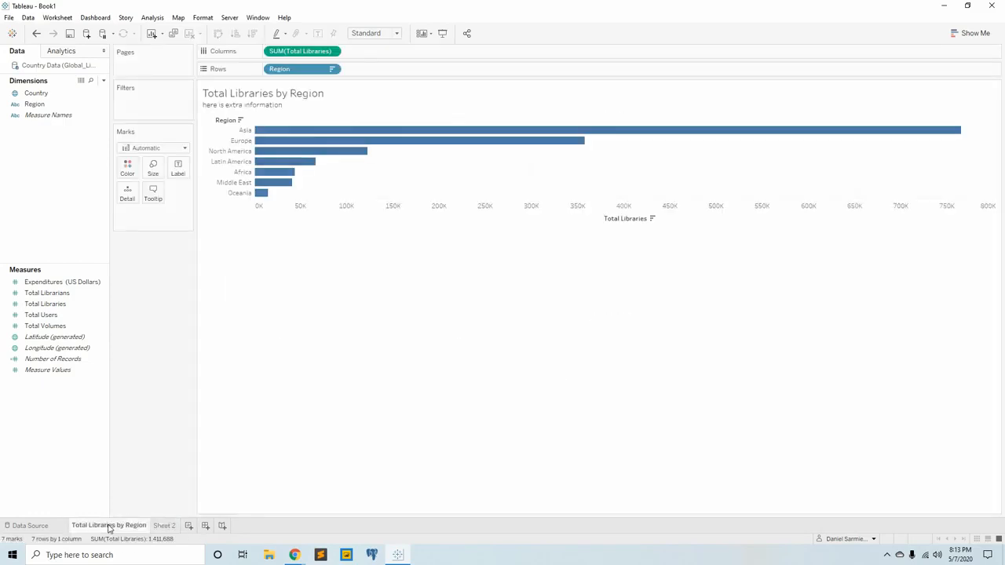
{"action": "left_click", "coordinate": [165, 525]}
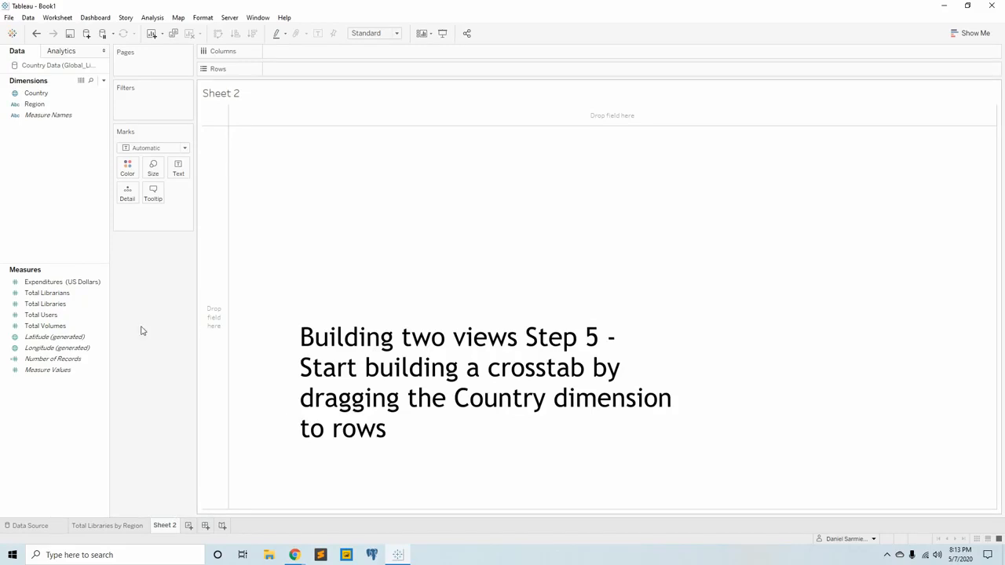
{"action": "left_click", "coordinate": [44, 94]}
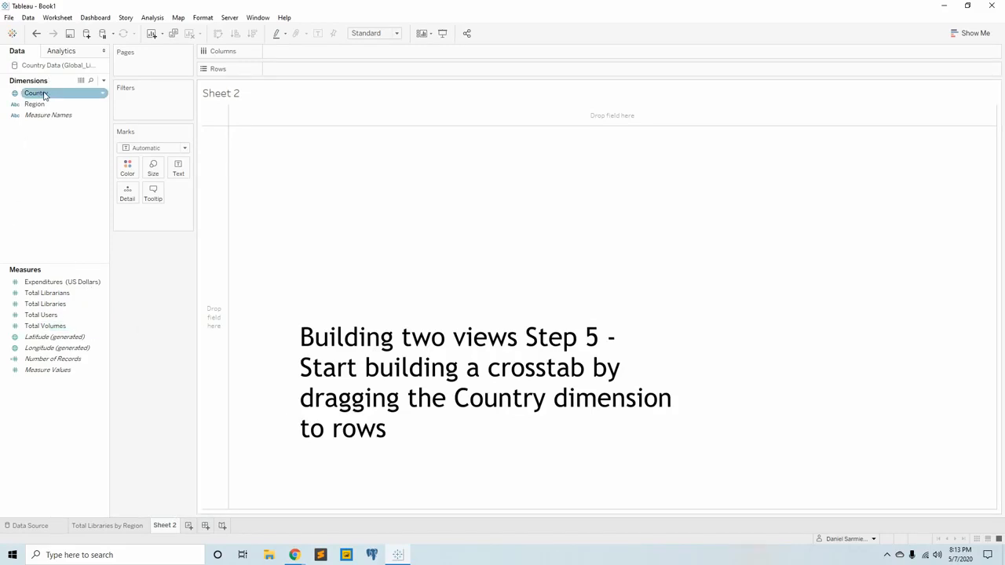
{"action": "left_click_drag", "start_coordinate": [44, 94], "coordinate": [304, 69]}
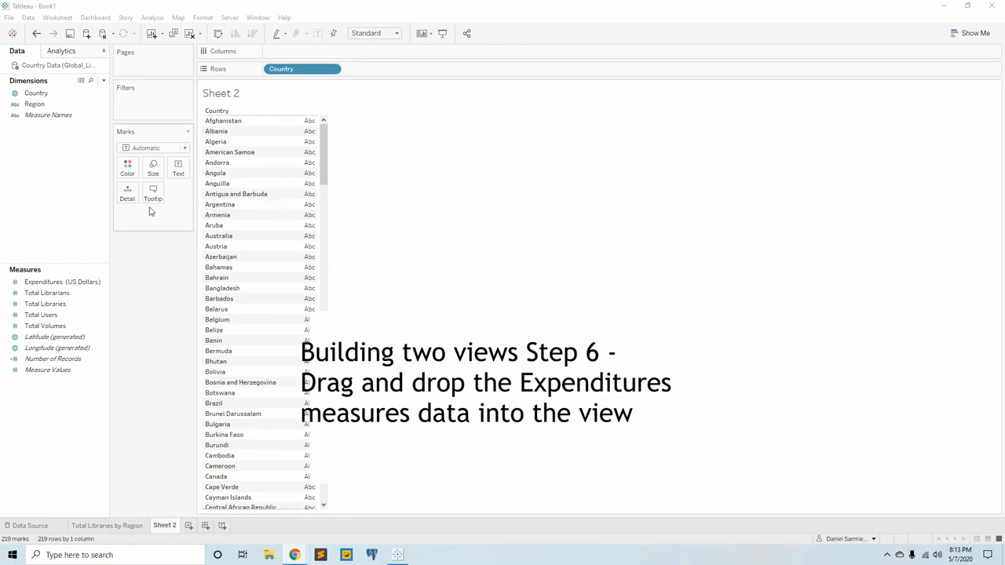
Add the Expenditures (US Dollars), Total Libraries, Total Users and Total Volumes measures as value columns in the country crosstab.
{"action": "left_click_drag", "start_coordinate": [49, 283], "coordinate": [303, 227]}
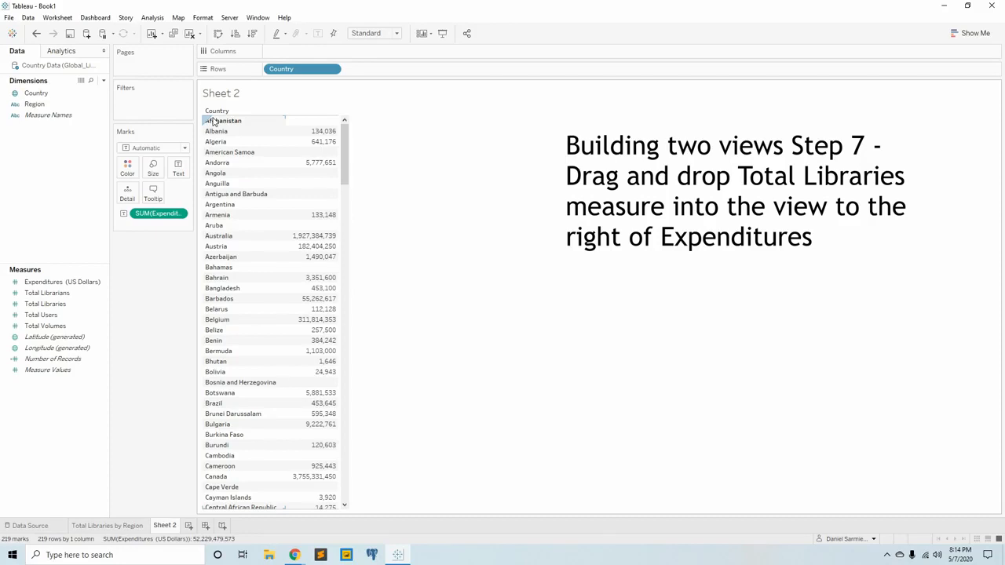
{"action": "left_click_drag", "start_coordinate": [44, 304], "coordinate": [329, 273]}
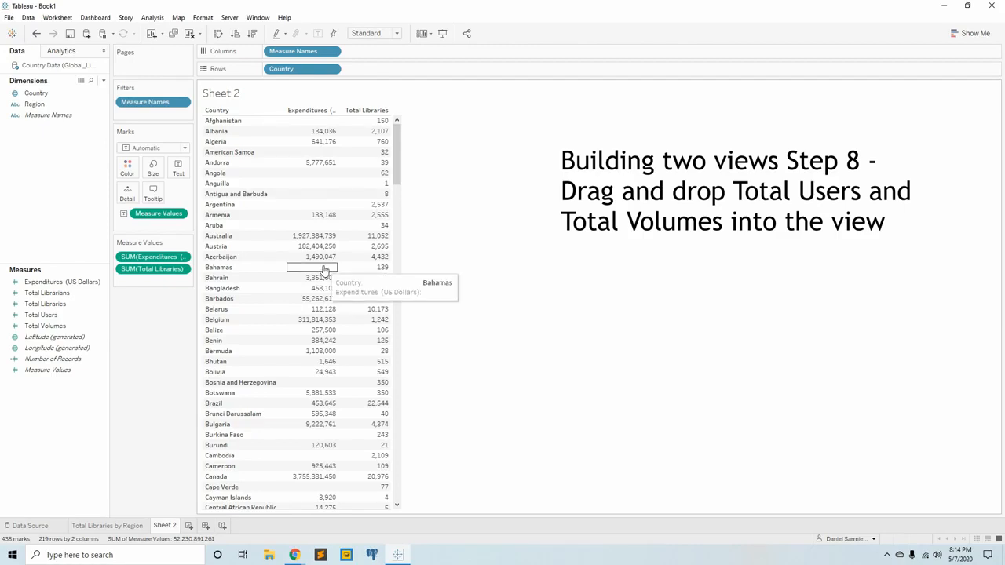
{"action": "left_click_drag", "start_coordinate": [41, 315], "coordinate": [210, 294]}
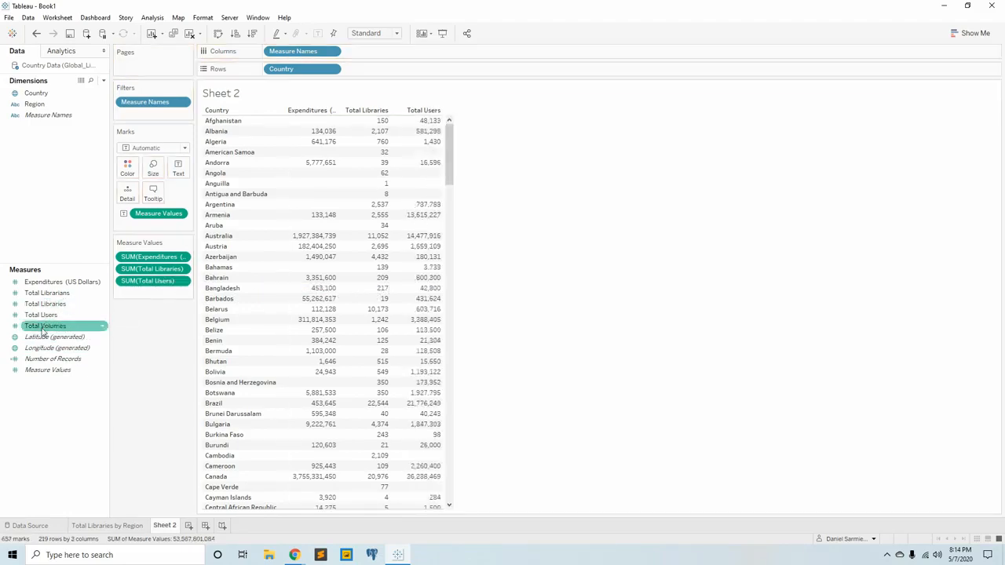
{"action": "left_click_drag", "start_coordinate": [44, 332], "coordinate": [427, 291]}
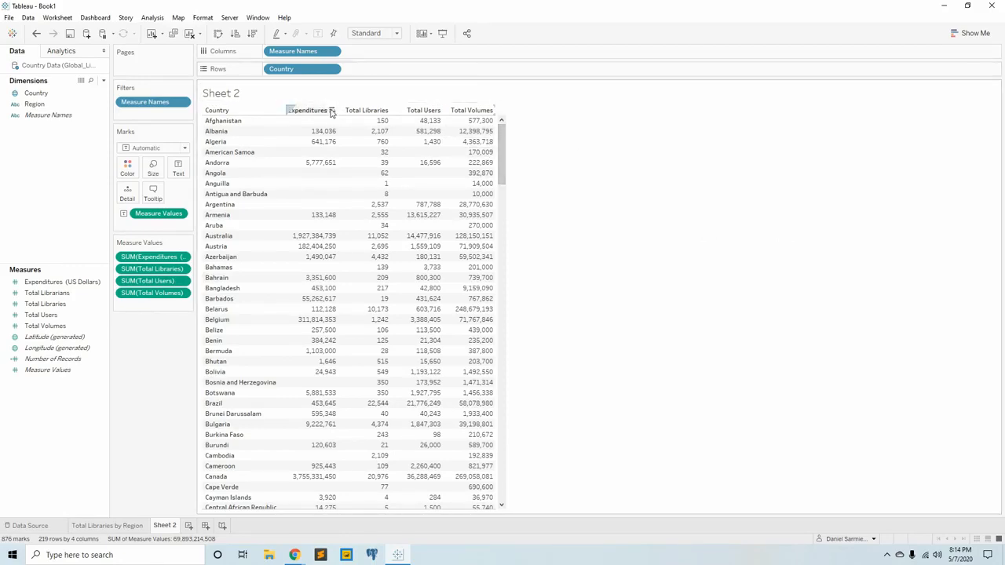
Sort the country crosstab in descending order by each of the four measures in turn, finishing with Expenditures (US Dollars).
{"action": "left_click", "coordinate": [333, 111]}
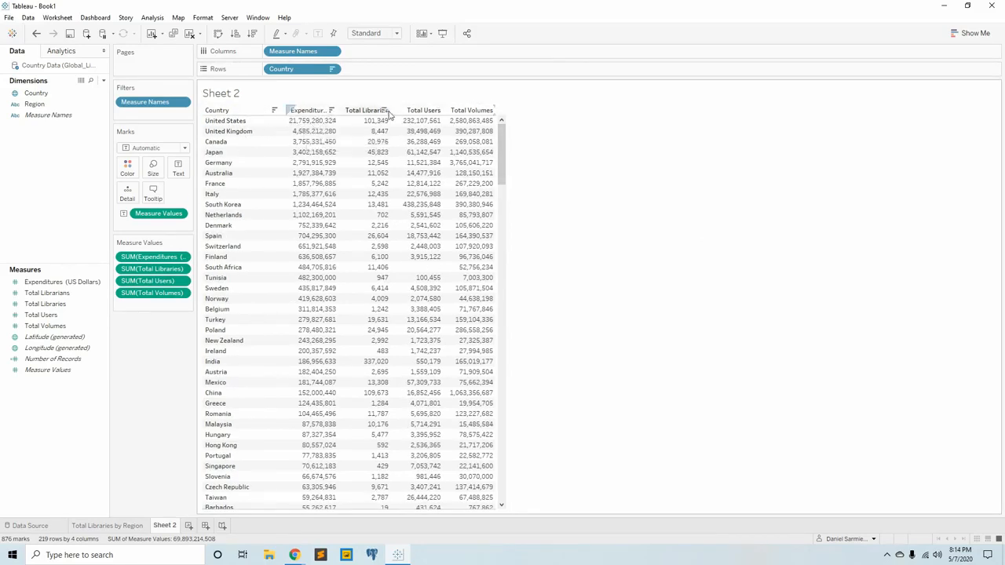
{"action": "left_click", "coordinate": [384, 111]}
{"action": "left_click", "coordinate": [436, 111]}
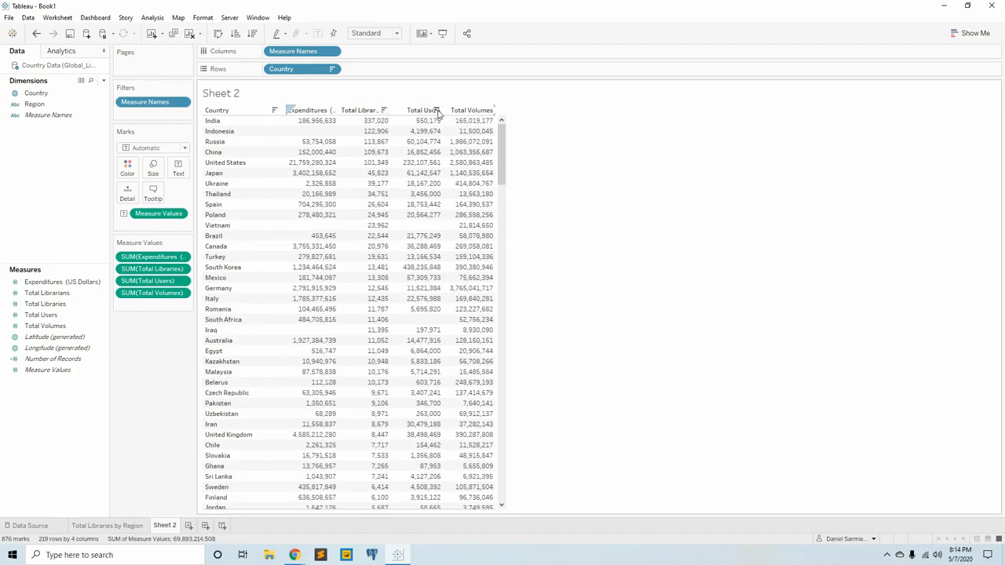
{"action": "left_click", "coordinate": [490, 111]}
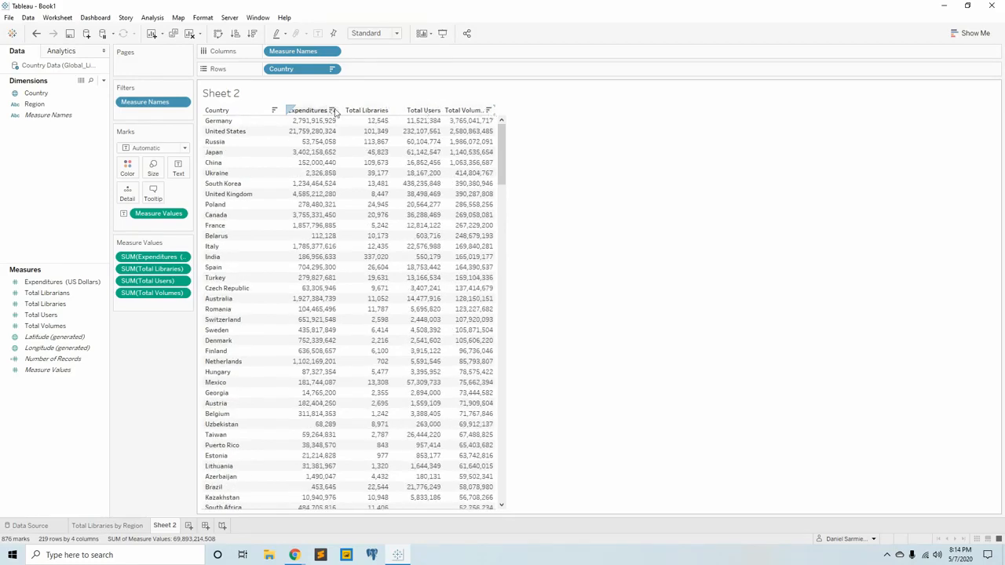
{"action": "left_click", "coordinate": [333, 111]}
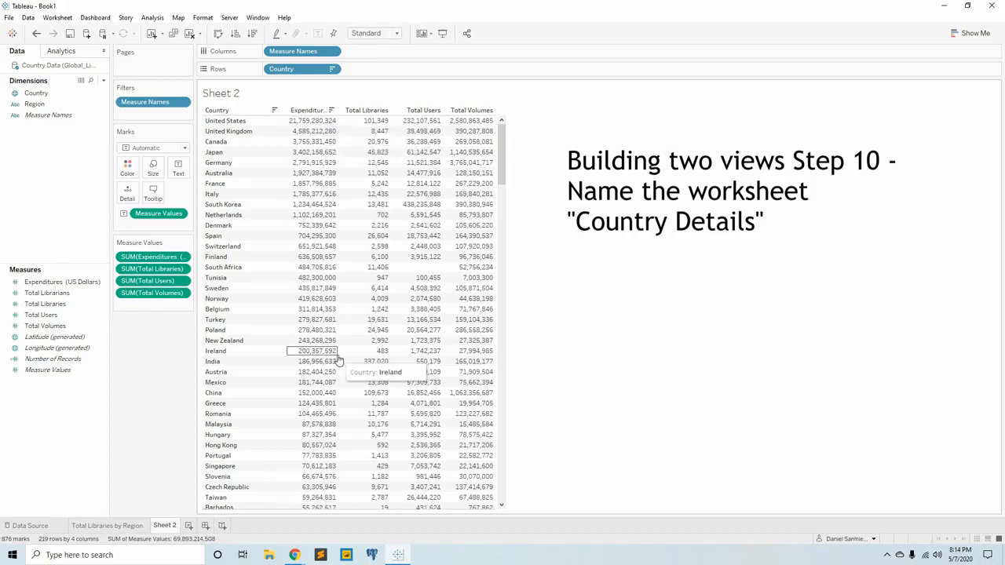
Rename the Sheet 2 worksheet as "Country Details".
{"action": "double_click", "coordinate": [164, 526]}
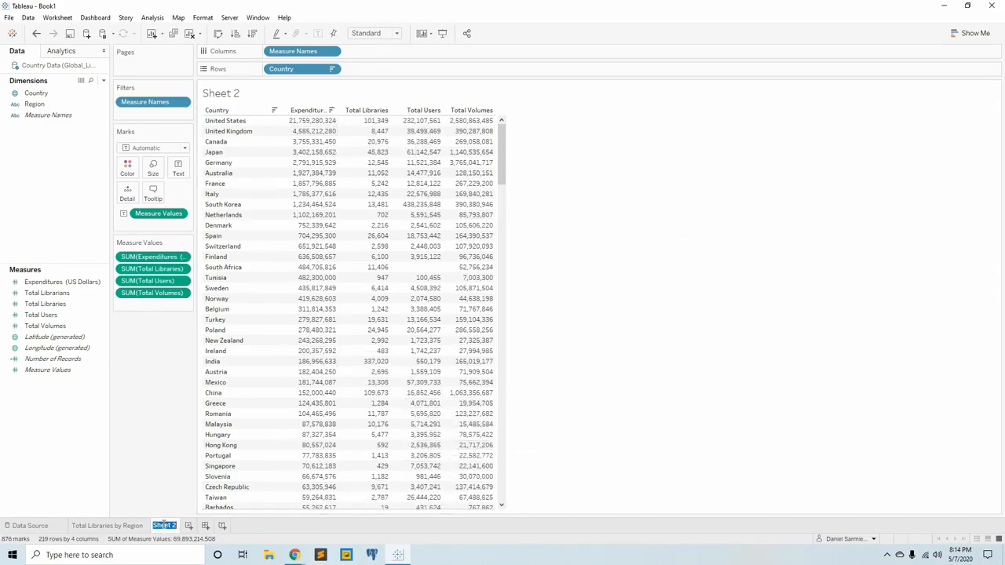
{"action": "type", "text": "Country"}
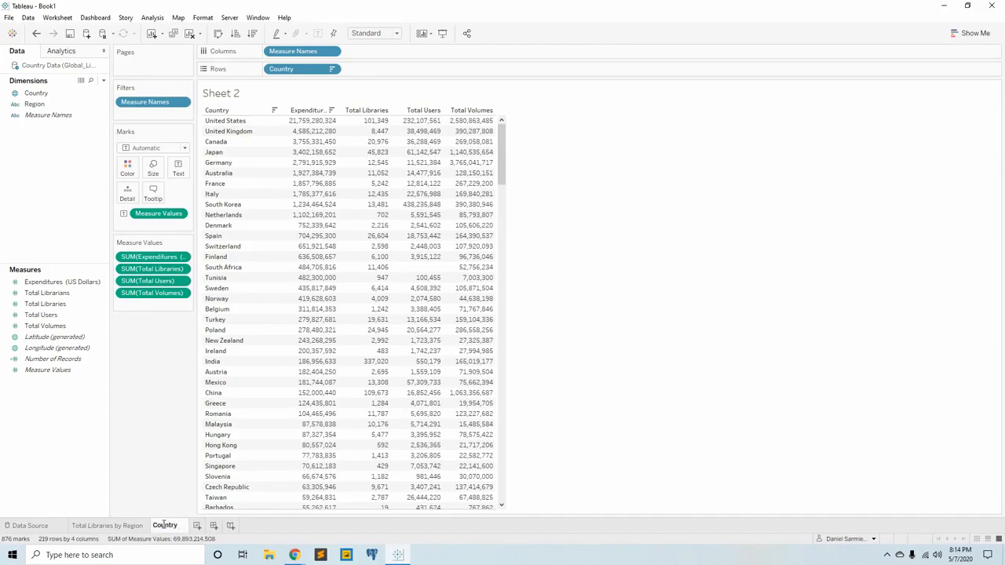
{"action": "type", "text": " Details"}
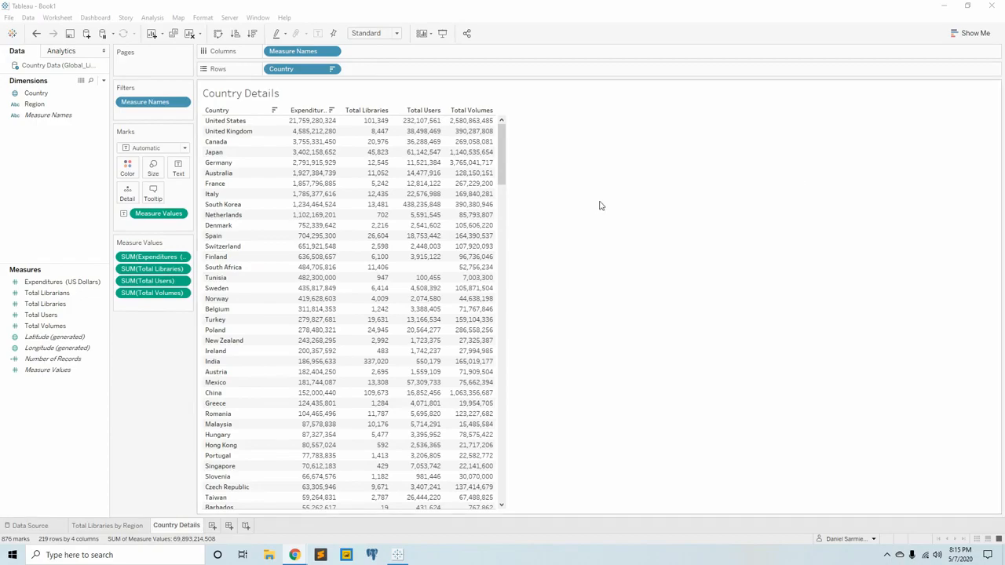
{"action": "mouse_move", "coordinate": [402, 361]}
{"action": "left_click", "coordinate": [30, 525]}
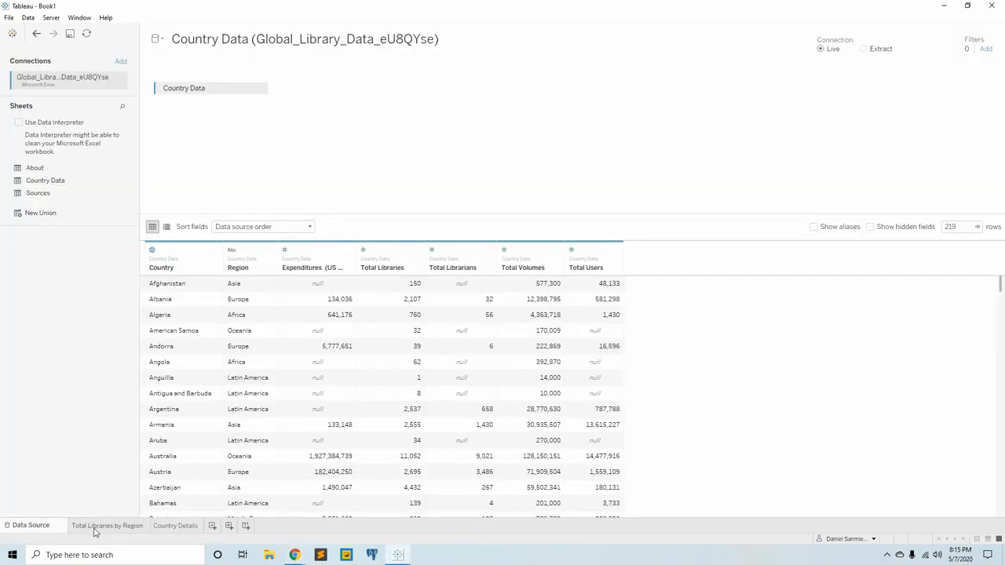
{"action": "left_click", "coordinate": [94, 528]}
{"action": "left_click", "coordinate": [167, 528]}
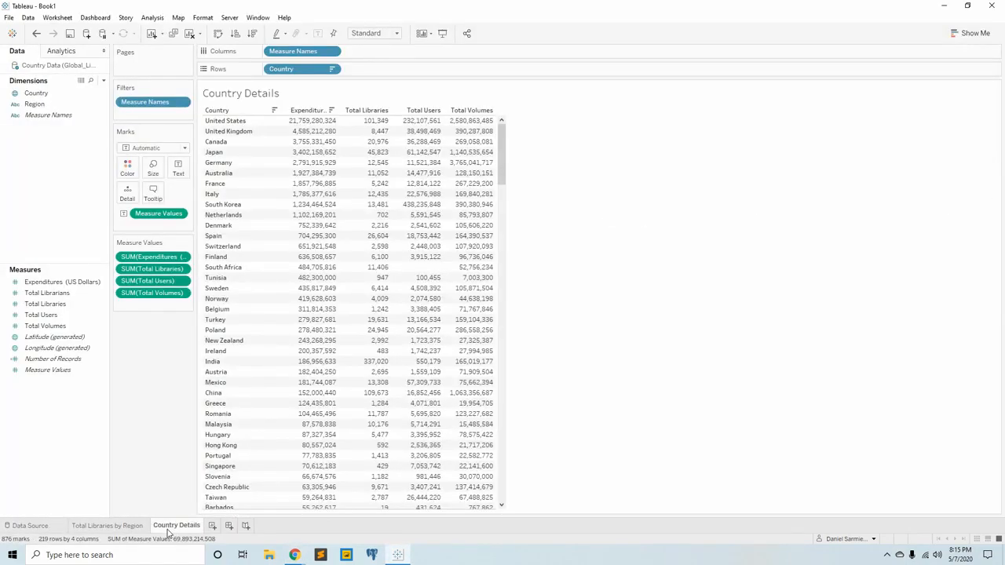
Create a new dashboard with the Total Libraries by Region sheet placed above the Country Details sheet.
{"action": "left_click", "coordinate": [228, 527]}
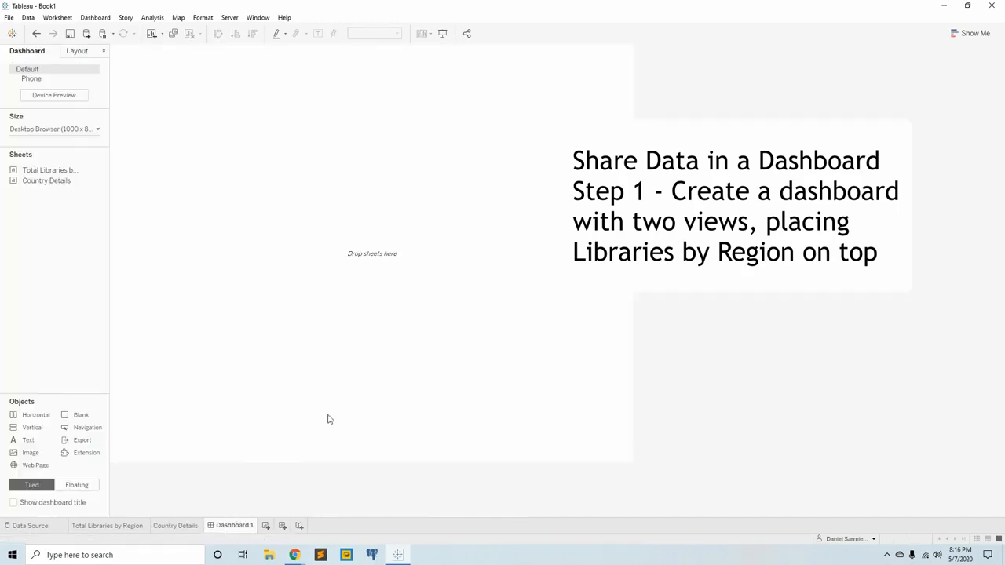
{"action": "double_click", "coordinate": [40, 171]}
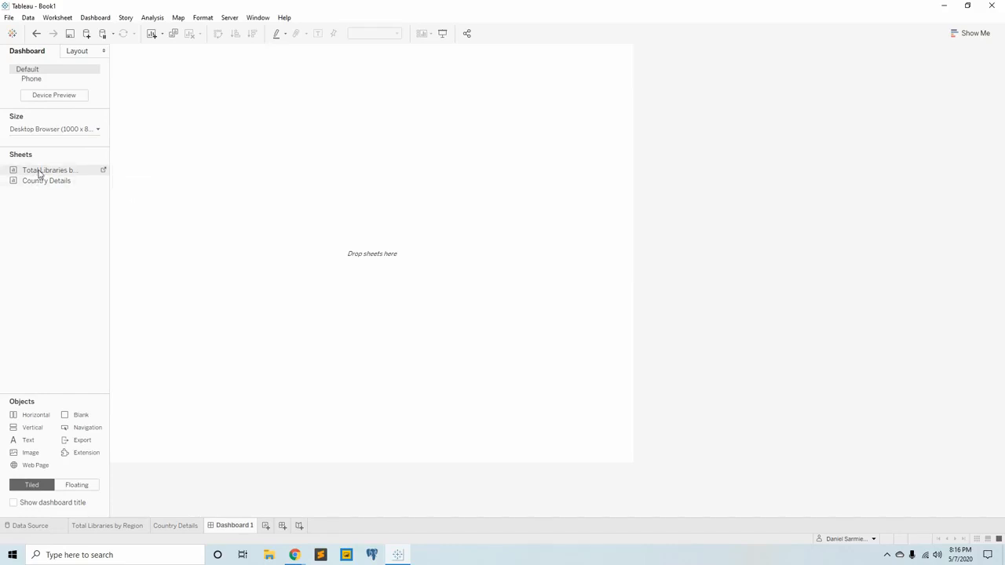
{"action": "left_click_drag", "start_coordinate": [39, 172], "coordinate": [293, 116]}
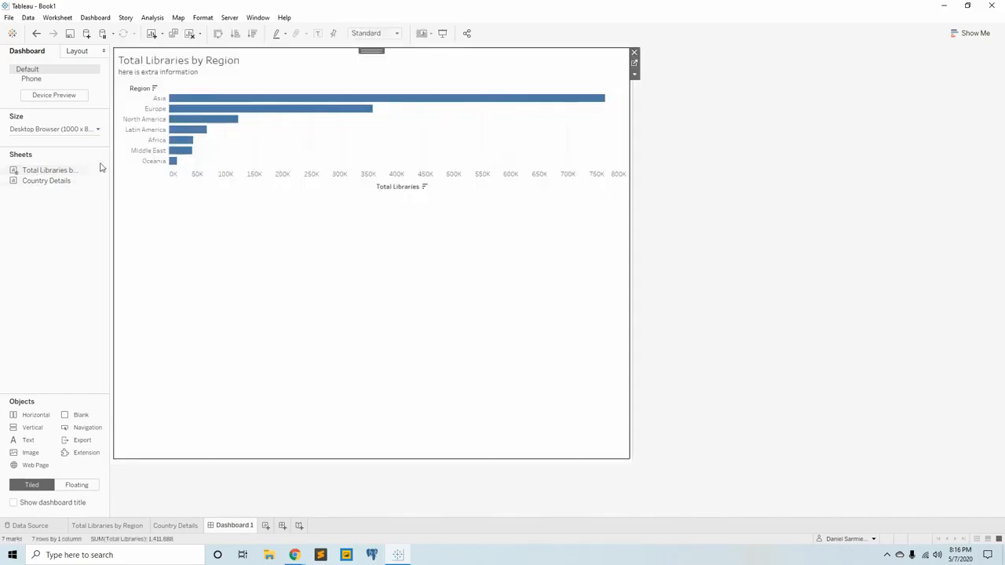
{"action": "left_click_drag", "start_coordinate": [56, 180], "coordinate": [410, 295]}
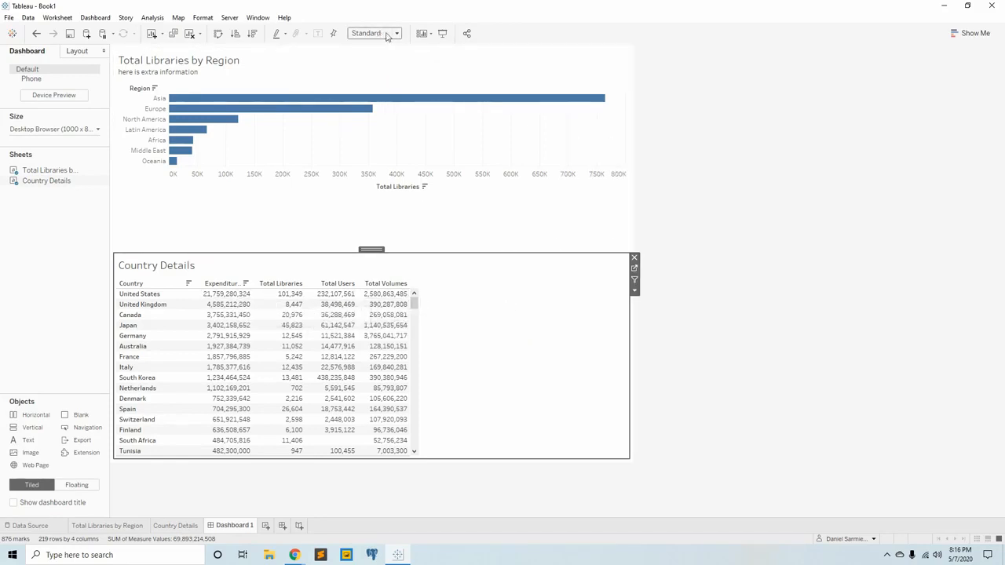
Set the Country Details view on the dashboard to Fit Width.
{"action": "left_click", "coordinate": [503, 153]}
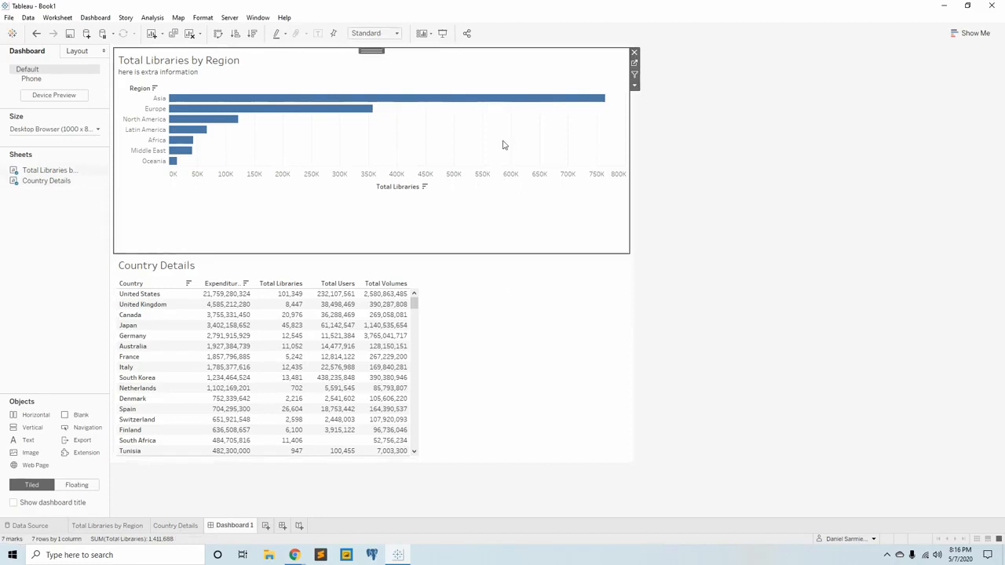
{"action": "left_click", "coordinate": [493, 319]}
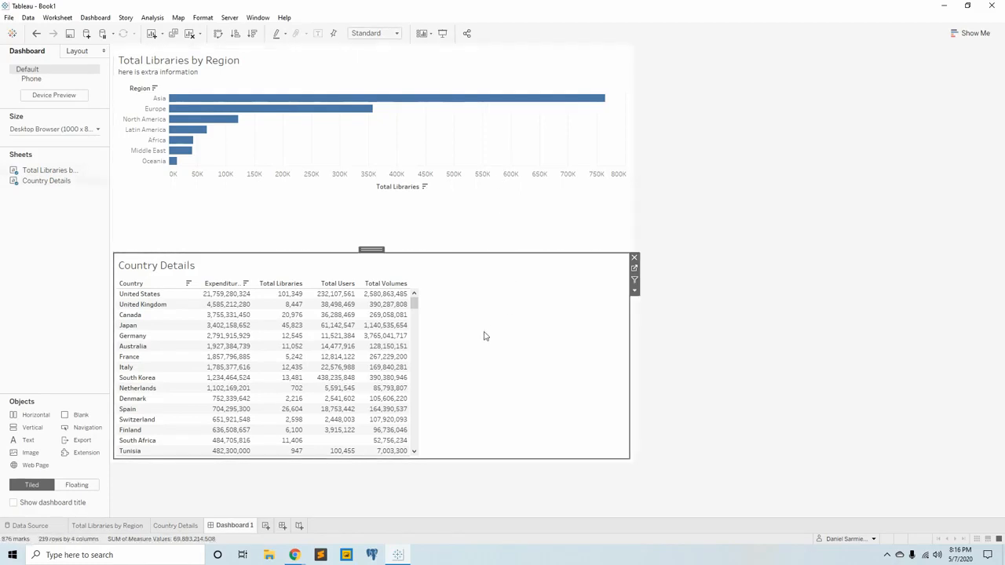
{"action": "left_click", "coordinate": [397, 35]}
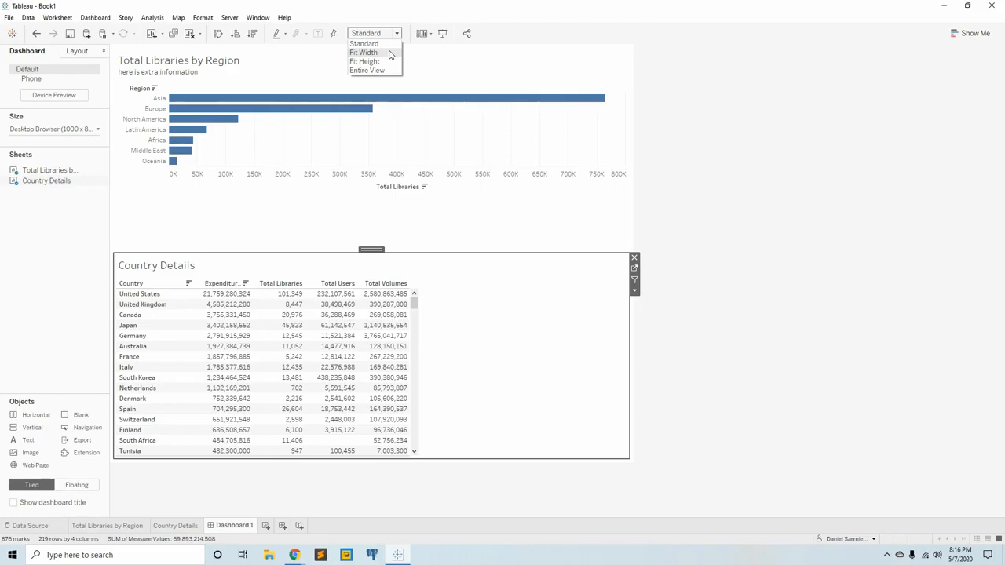
{"action": "left_click", "coordinate": [389, 54]}
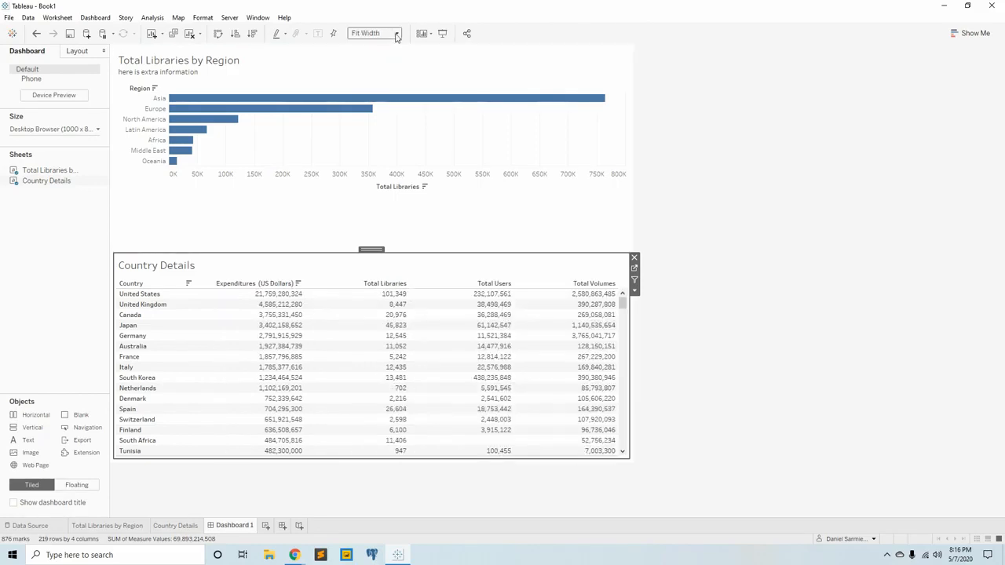
Try the Fit Height option on the Country Details view and return it to Fit Width.
{"action": "left_click", "coordinate": [397, 34]}
{"action": "left_click", "coordinate": [383, 61]}
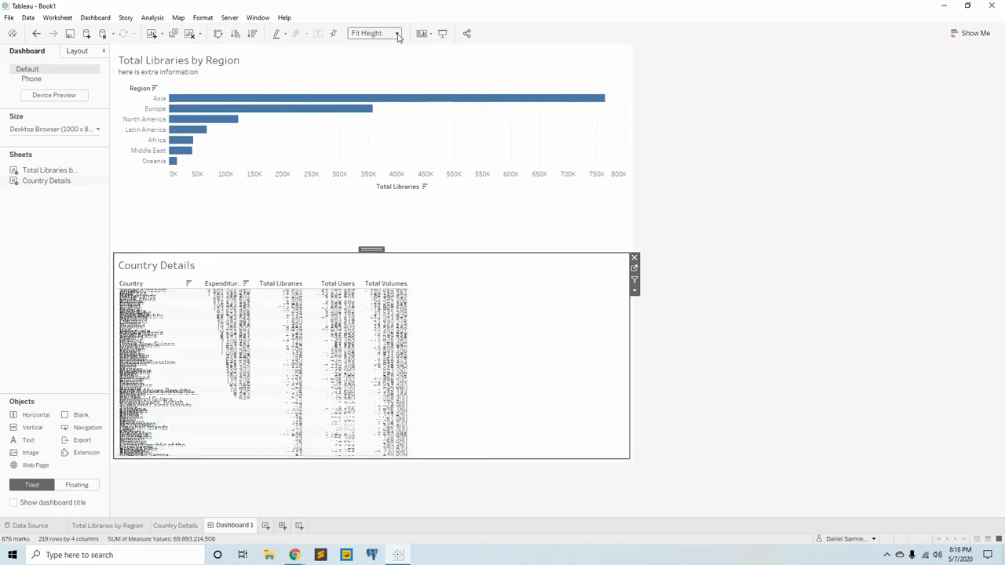
{"action": "left_click", "coordinate": [398, 35]}
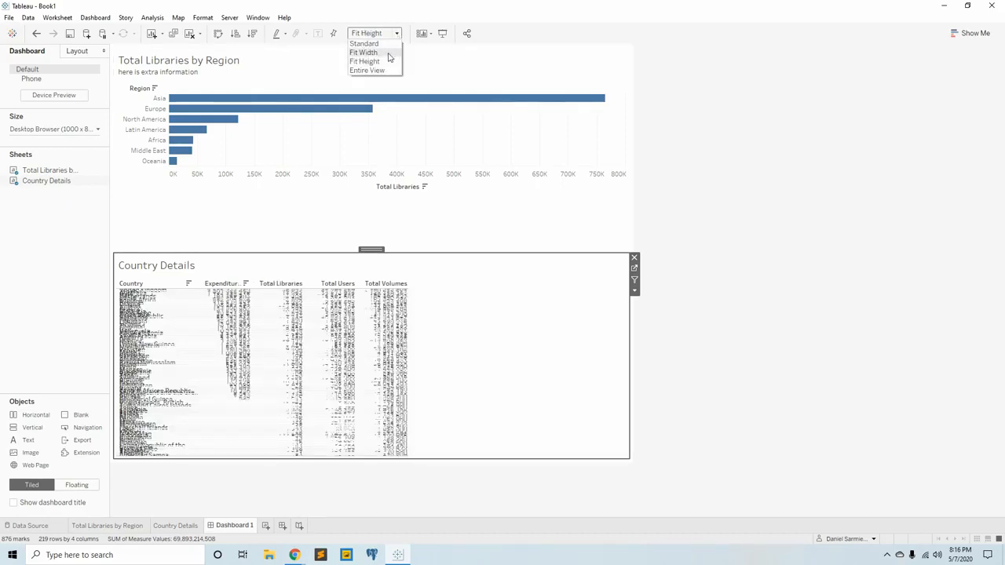
{"action": "left_click", "coordinate": [364, 53]}
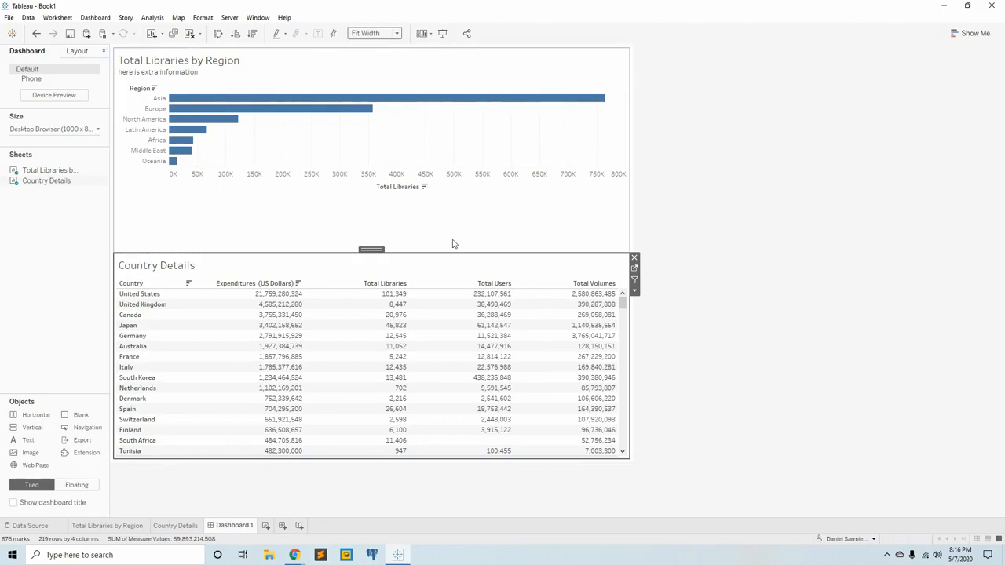
Shrink the Total Libraries by Region view's height to just fit its bars without scrolling, and set that view as a filter.
{"action": "left_click_drag", "start_coordinate": [436, 252], "coordinate": [449, 195]}
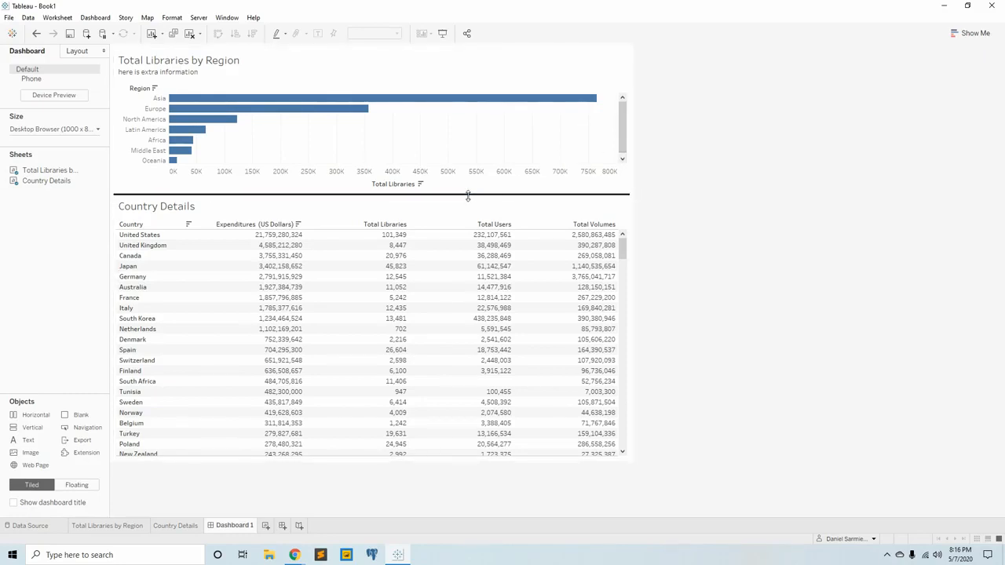
{"action": "left_click_drag", "start_coordinate": [468, 197], "coordinate": [468, 203]}
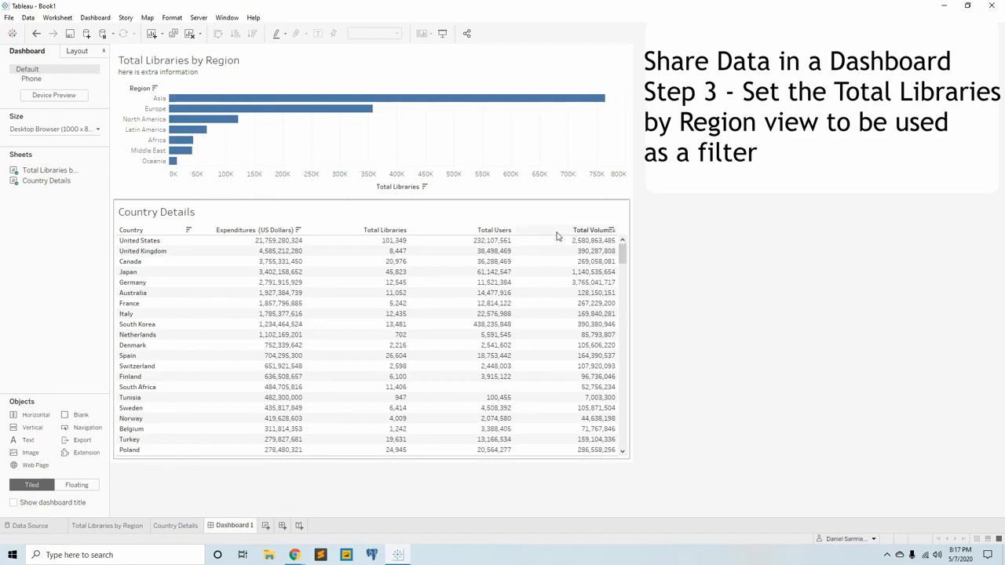
{"action": "left_click", "coordinate": [524, 144]}
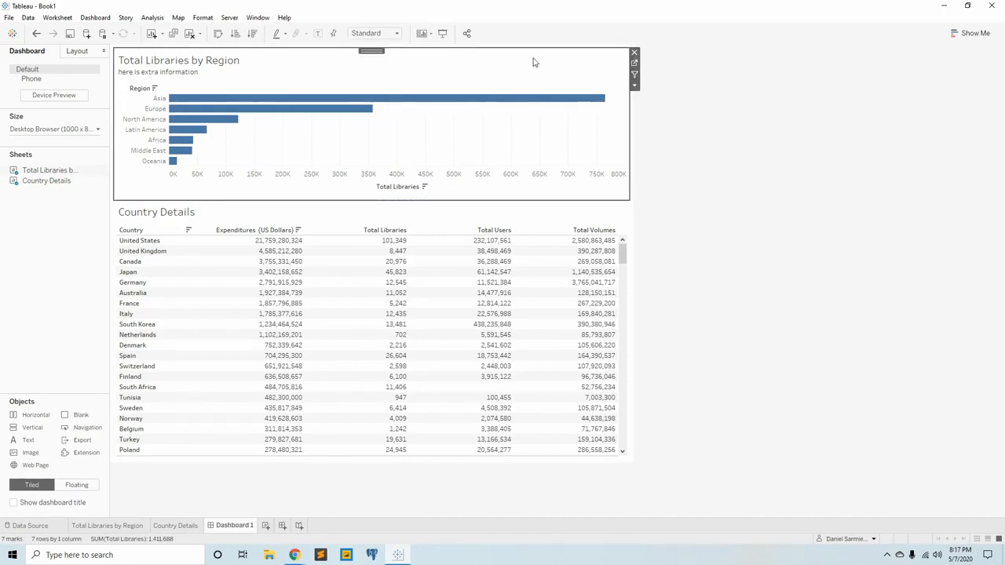
{"action": "left_click", "coordinate": [636, 76]}
Test the dashboard filter by selecting the Asia and Oceania bars one after the other, and clear the selection.
{"action": "left_click", "coordinate": [406, 101]}
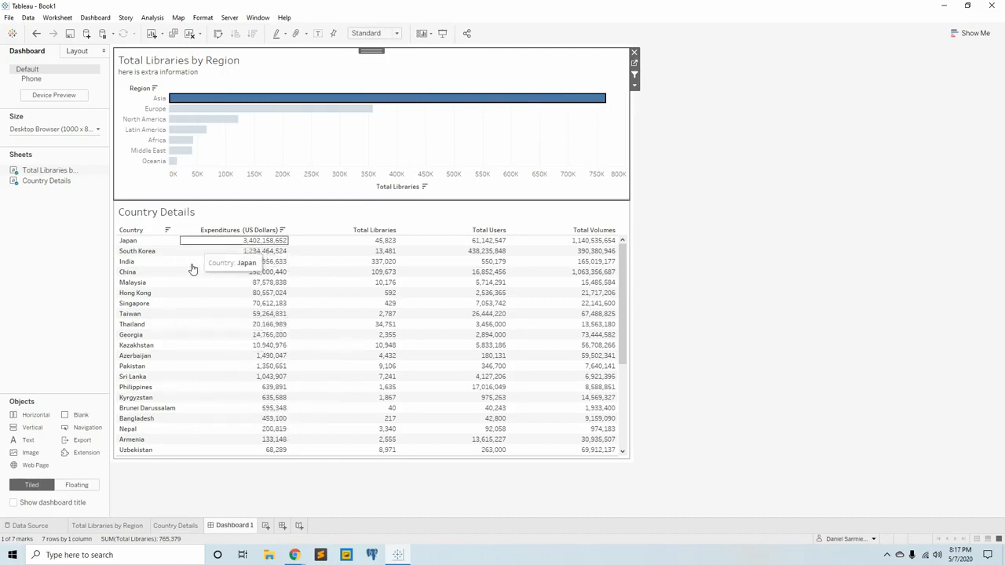
{"action": "mouse_move", "coordinate": [178, 164]}
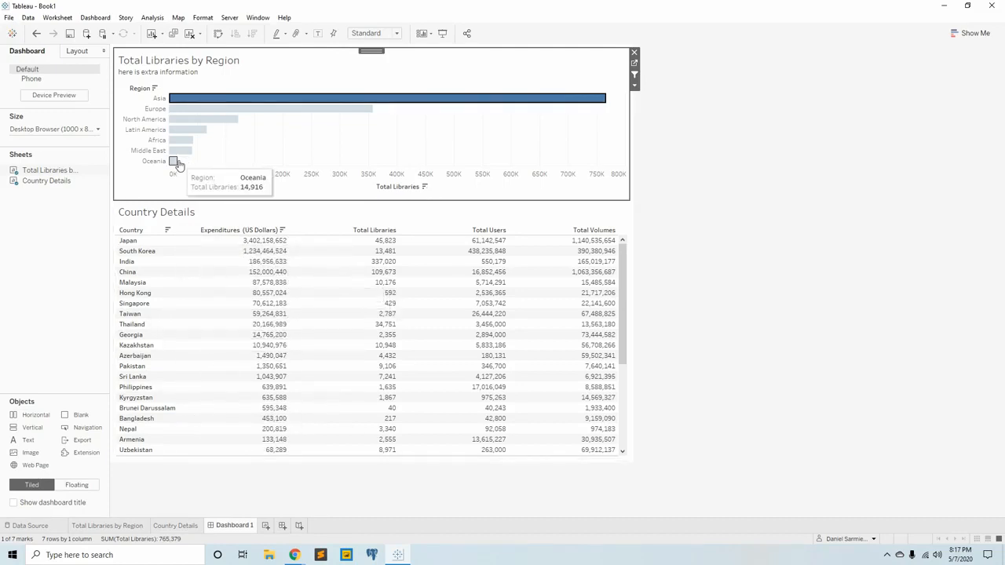
{"action": "left_click", "coordinate": [174, 161]}
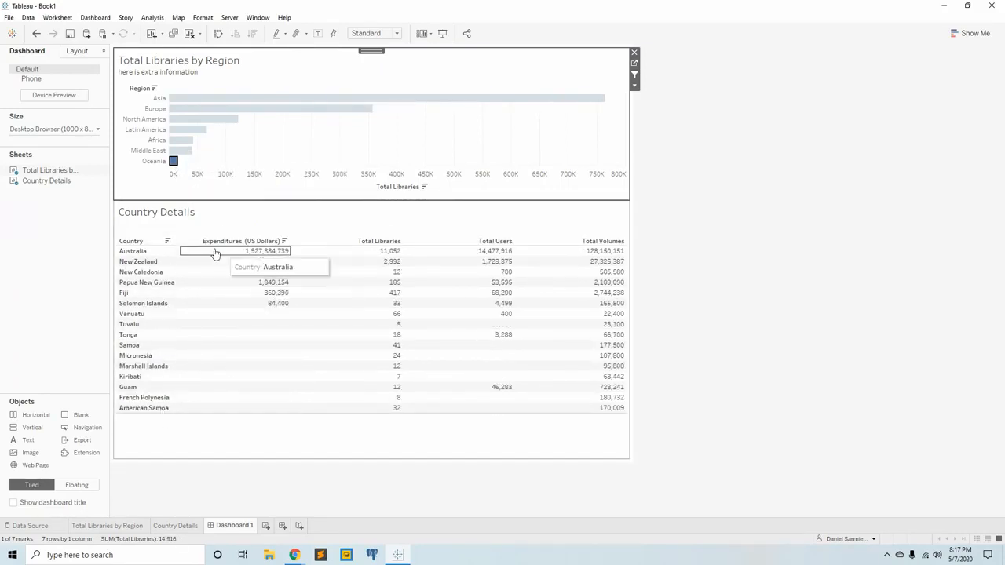
{"action": "left_click", "coordinate": [297, 145]}
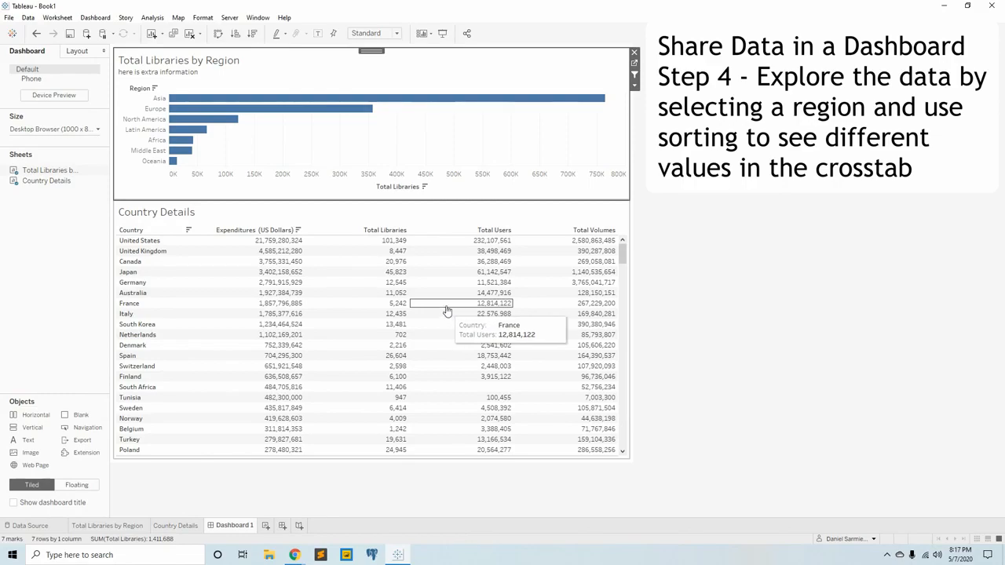
Filter the dashboard to Latin America and sort Country Details by each measure in turn, finishing with Total Volumes in descending order.
{"action": "left_click", "coordinate": [203, 130]}
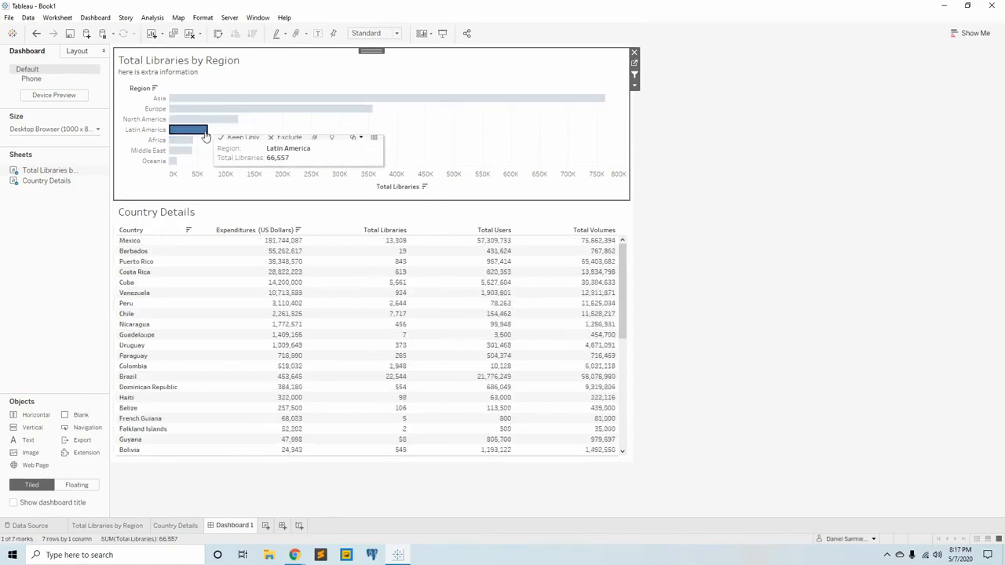
{"action": "left_click", "coordinate": [299, 231]}
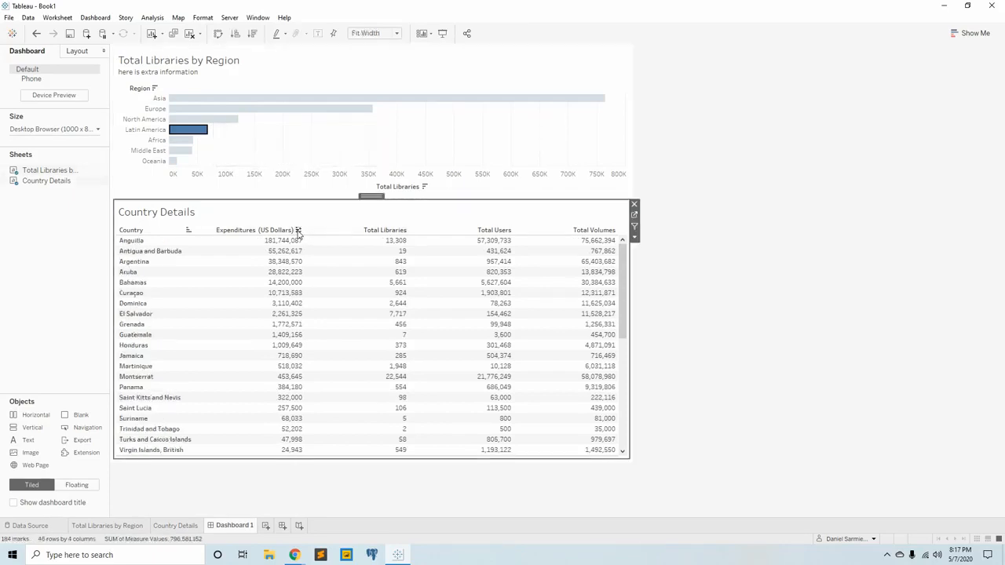
{"action": "left_click", "coordinate": [298, 231]}
{"action": "left_click", "coordinate": [298, 231]}
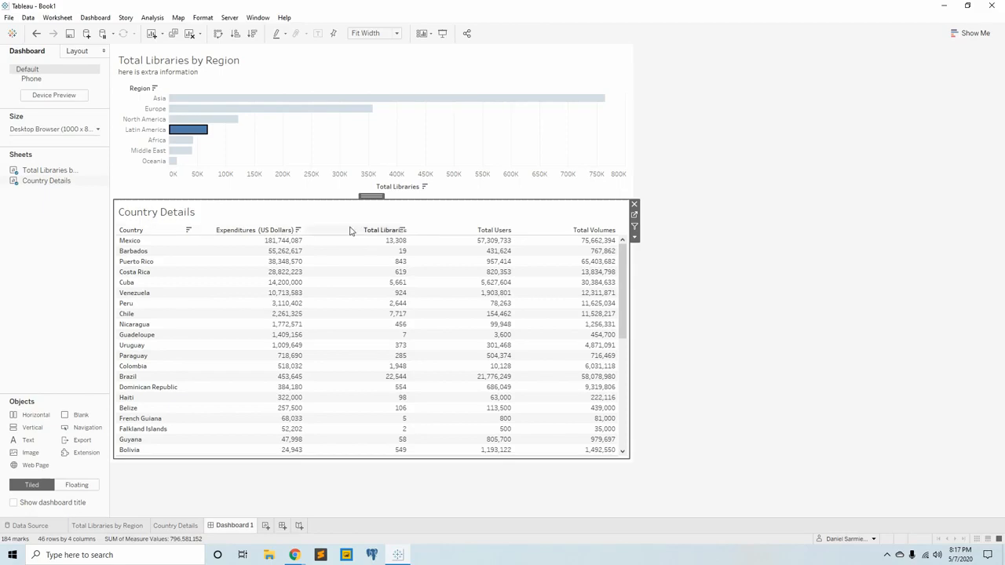
{"action": "left_click", "coordinate": [403, 231]}
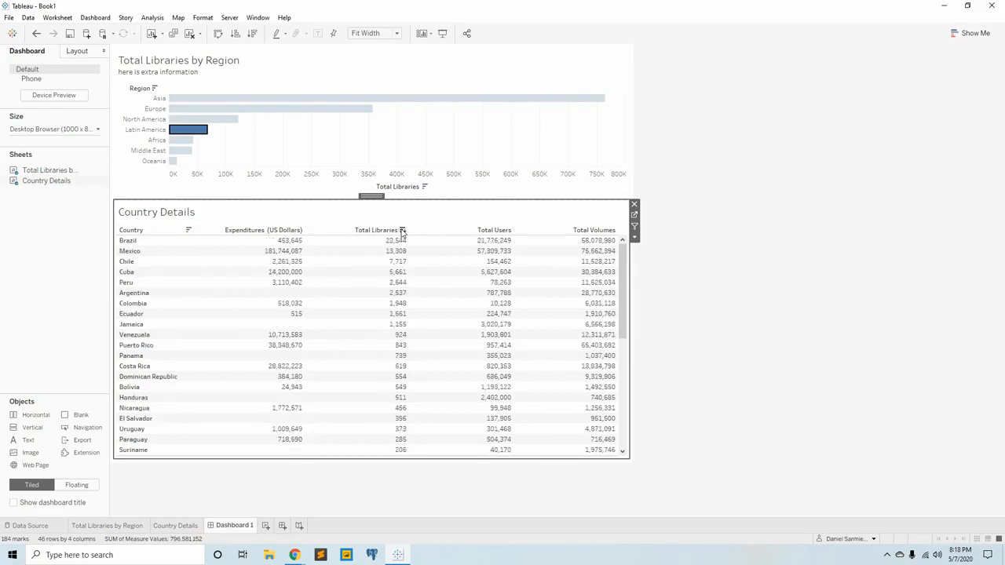
{"action": "left_click", "coordinate": [299, 231]}
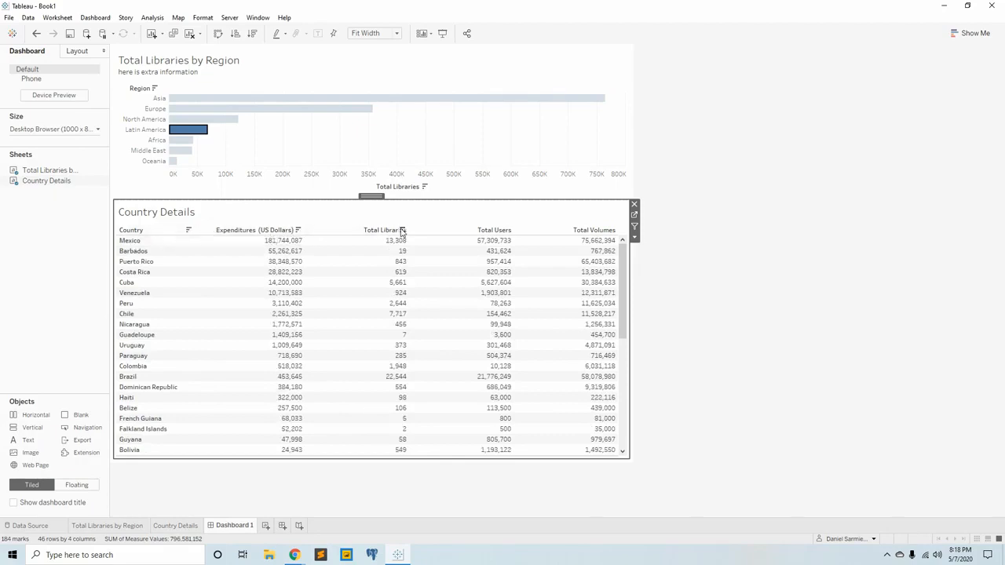
{"action": "left_click", "coordinate": [402, 231]}
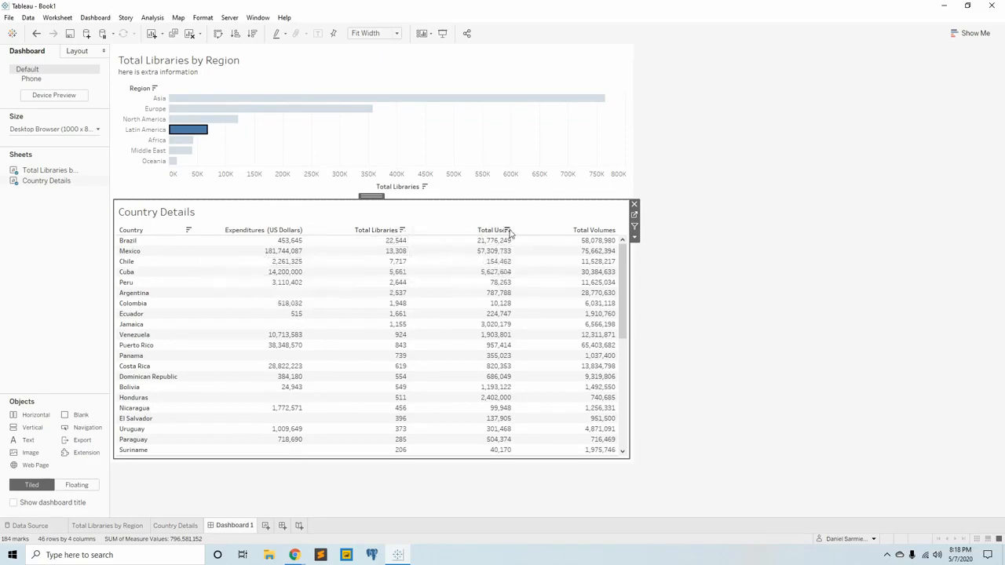
{"action": "left_click", "coordinate": [507, 230]}
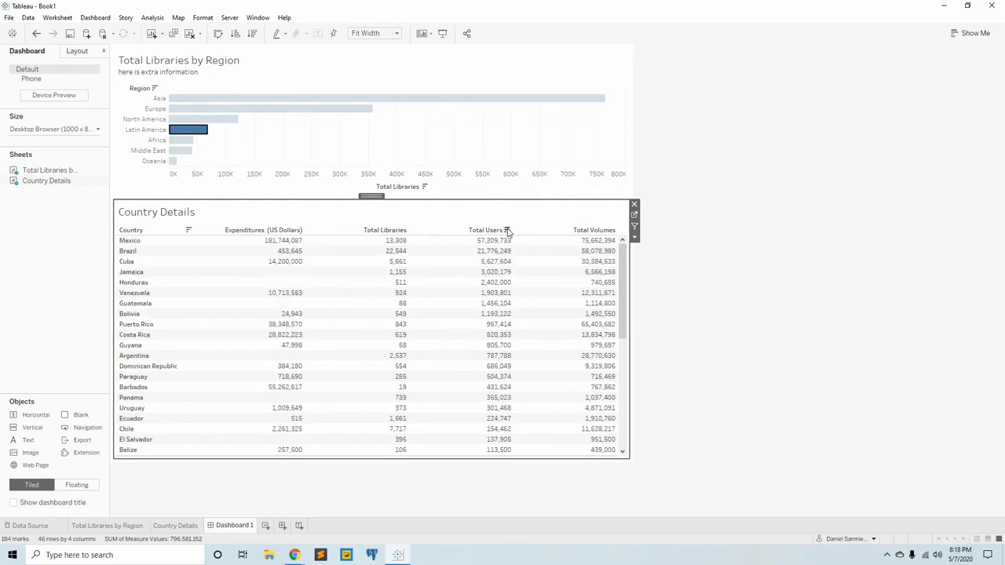
{"action": "left_click", "coordinate": [611, 230]}
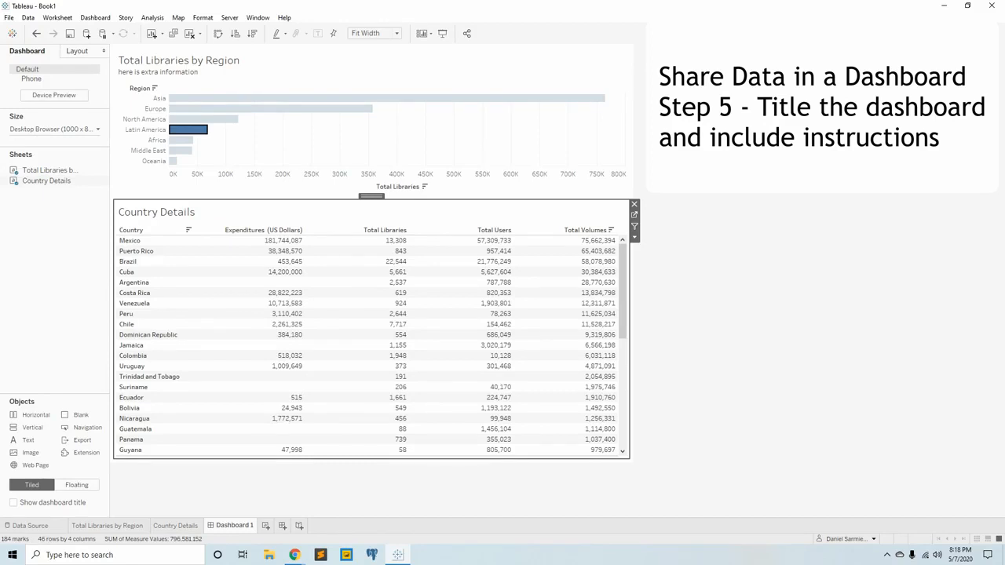
Rename the dashboard as Country Library Data and clear the Latin America selection in the bar chart.
{"action": "double_click", "coordinate": [235, 527]}
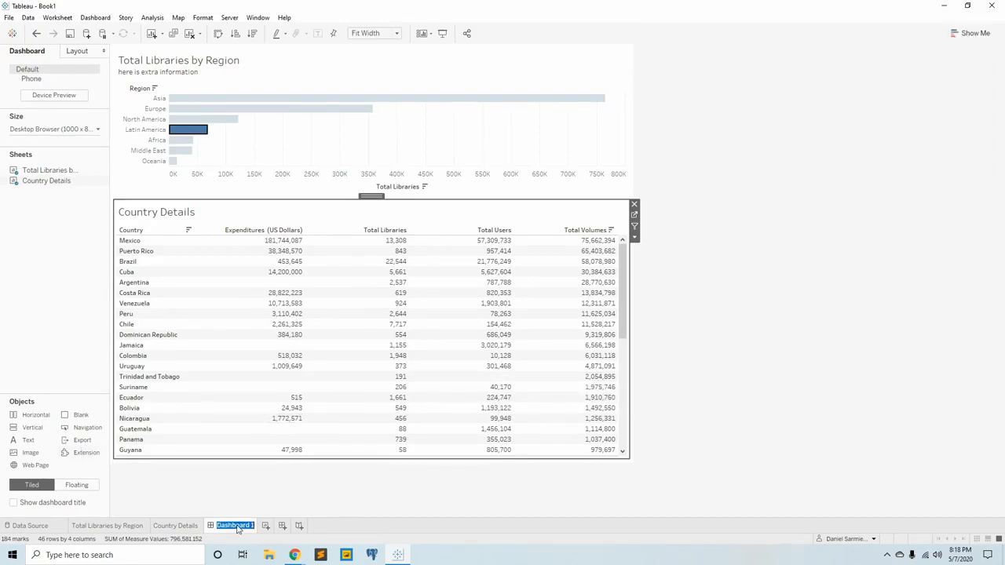
{"action": "type", "text": "Country Library Dash"}
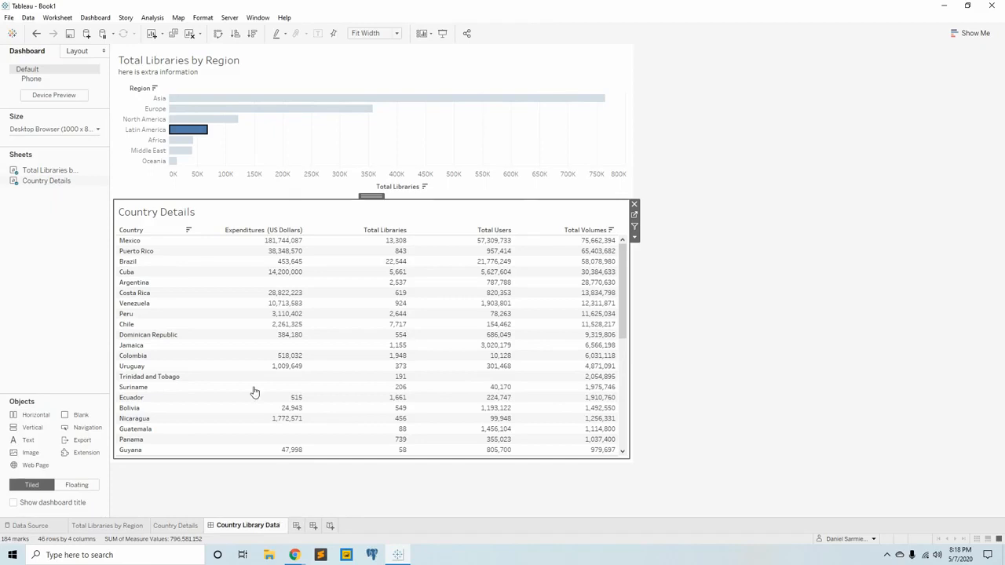
{"action": "left_click", "coordinate": [298, 86]}
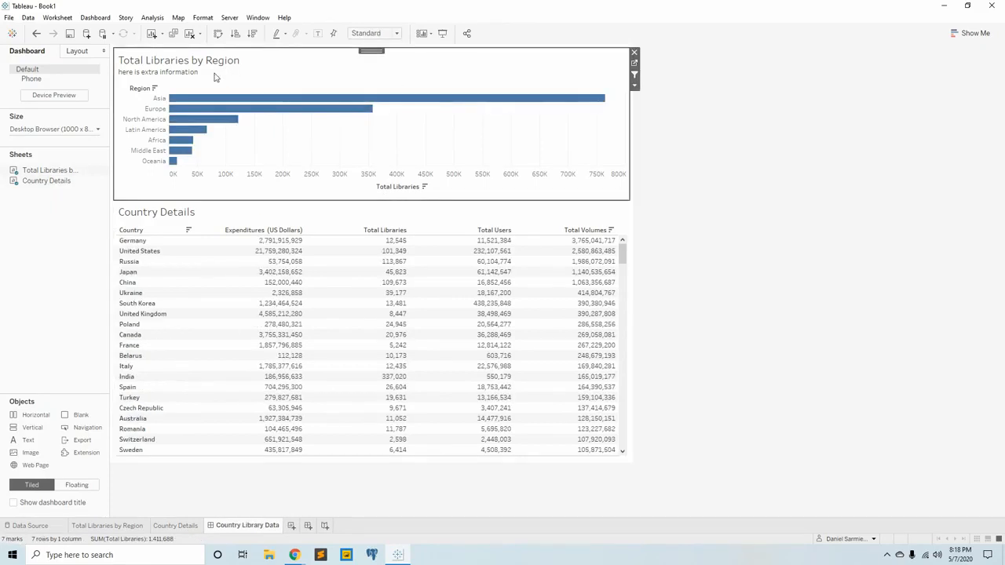
Replace the second title line of the Total Libraries by Region view with "Select a country to filter the crosstab" in font size 10.
{"action": "left_click_drag", "start_coordinate": [476, 246], "coordinate": [338, 241]}
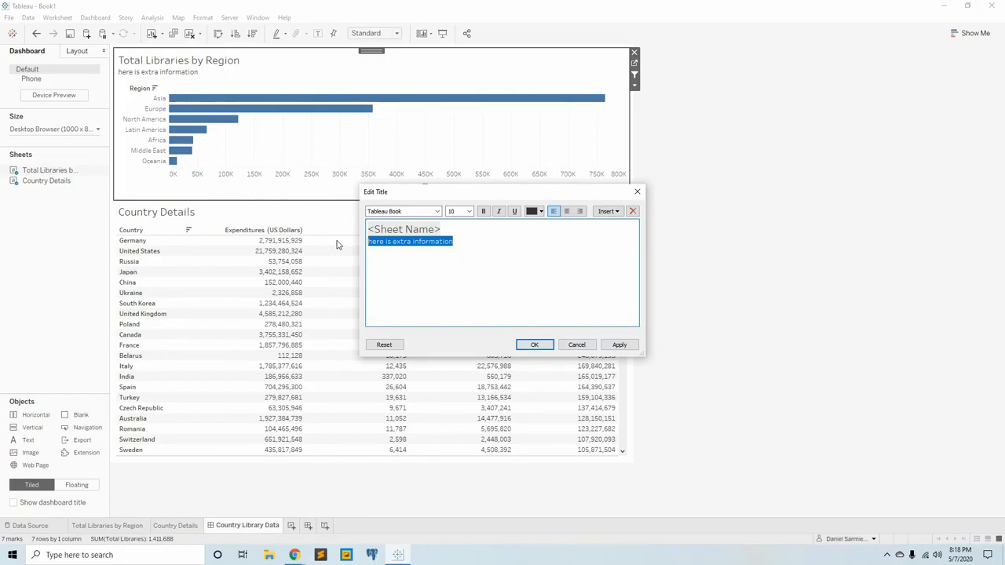
{"action": "type", "text": "cli"}
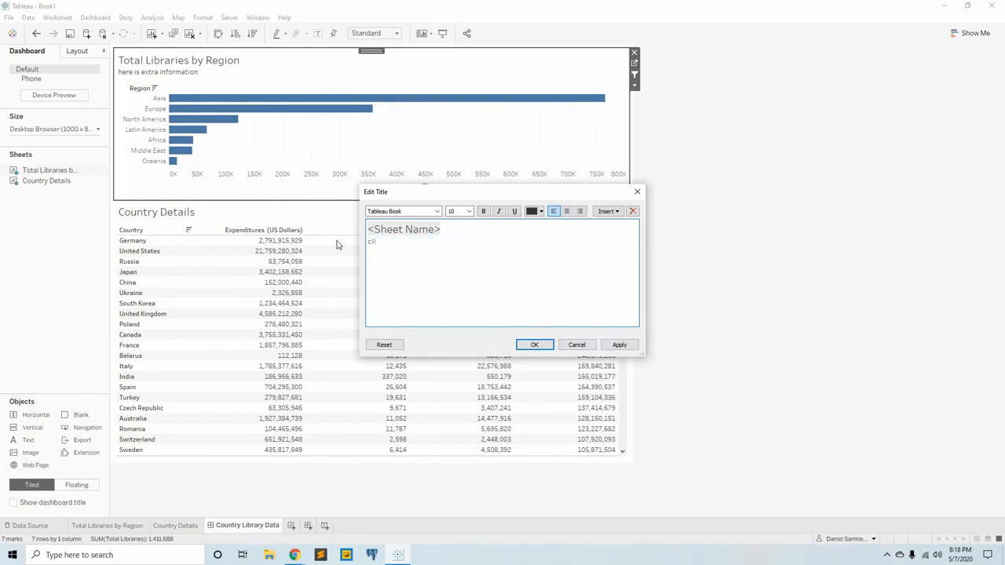
{"action": "type", "text": "elec"}
{"action": "key", "text": "BackSpace"}
{"action": "key", "text": "BackSpace"}
{"action": "left_click", "coordinate": [459, 211]}
{"action": "type", "text": "10"}
{"action": "left_click", "coordinate": [410, 244]}
{"action": "type", "text": "Sele"}
{"action": "type", "text": "ct a country to filte"}
{"action": "left_click", "coordinate": [526, 347]}
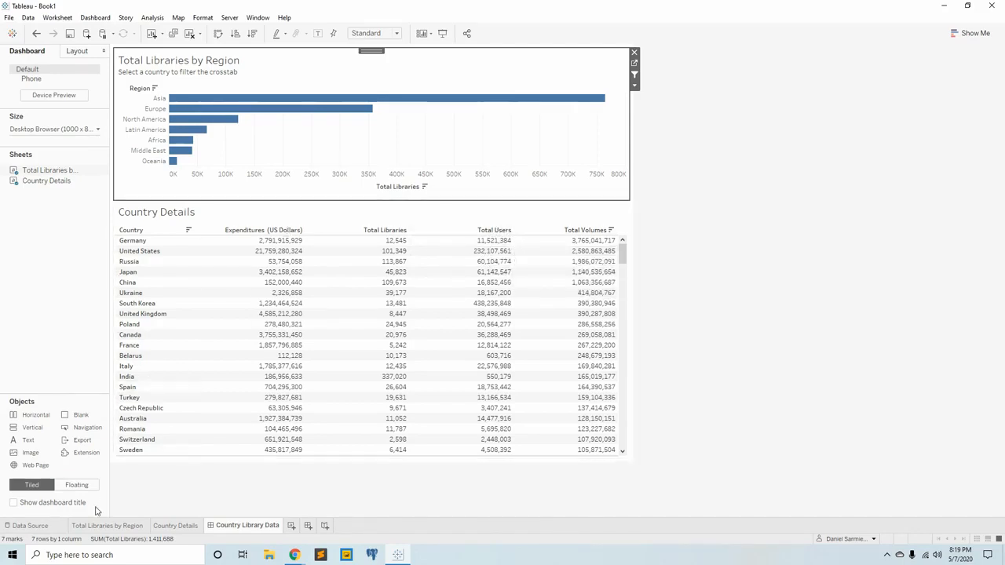
Review the data source, the Total Libraries by Region and Country Details sheets, and the Country Library Data dashboard in turn.
{"action": "left_click", "coordinate": [30, 526]}
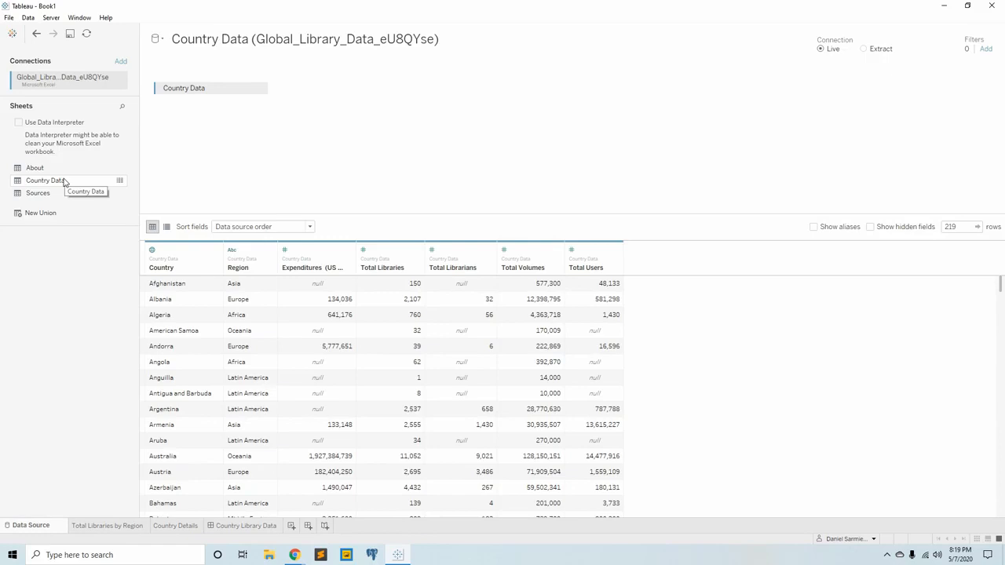
{"action": "left_click", "coordinate": [124, 526]}
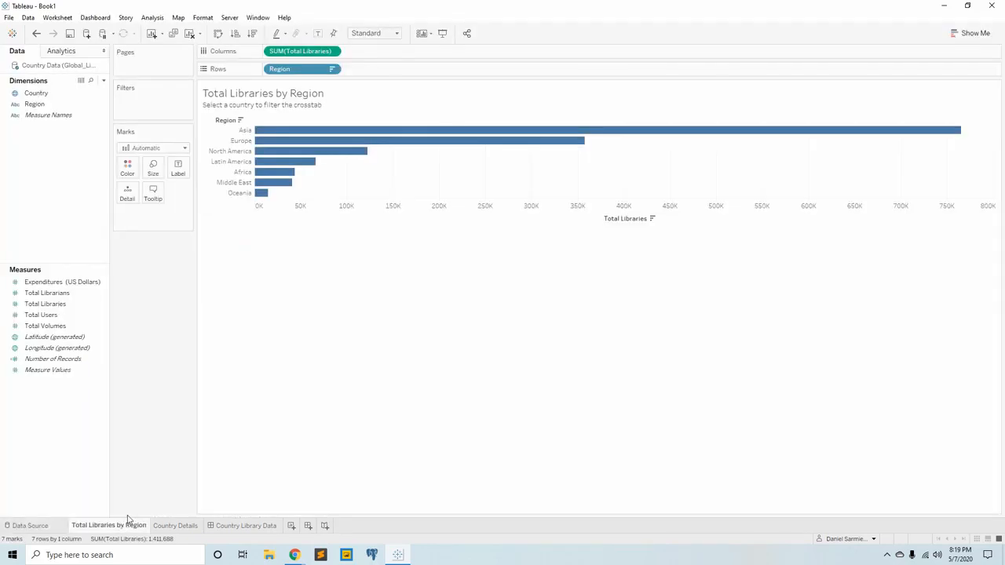
{"action": "left_click", "coordinate": [178, 528]}
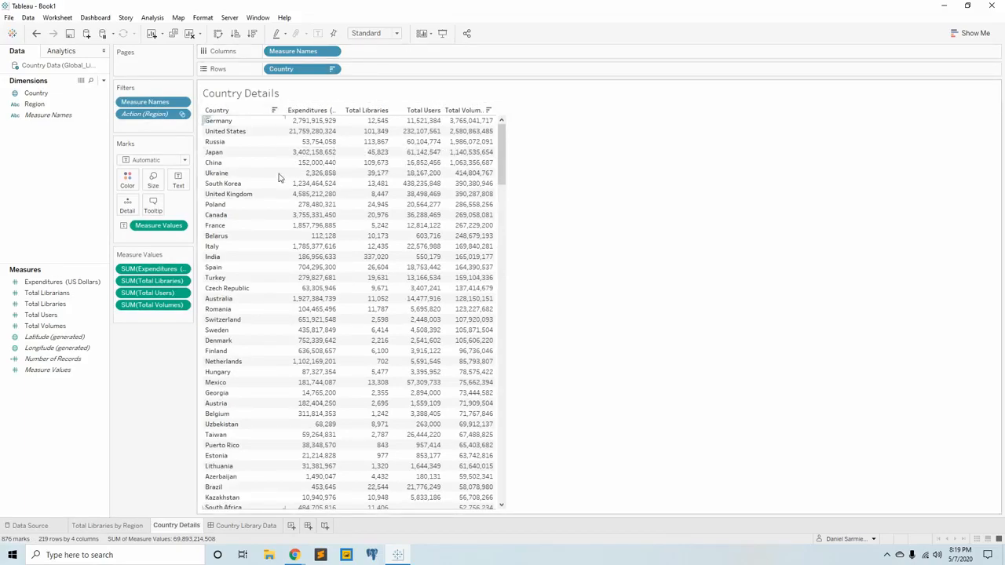
{"action": "left_click", "coordinate": [251, 525]}
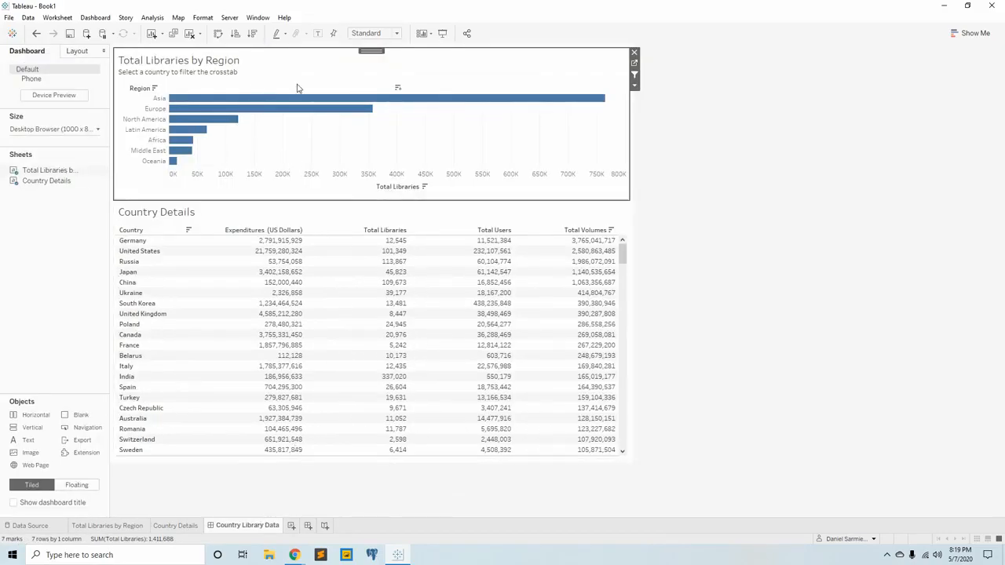
{"action": "mouse_move", "coordinate": [390, 102]}
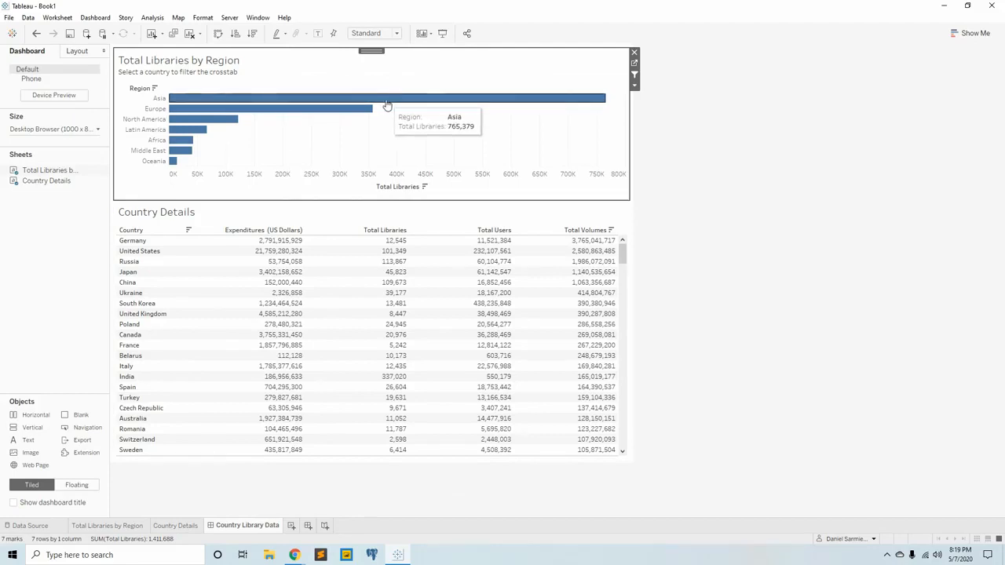